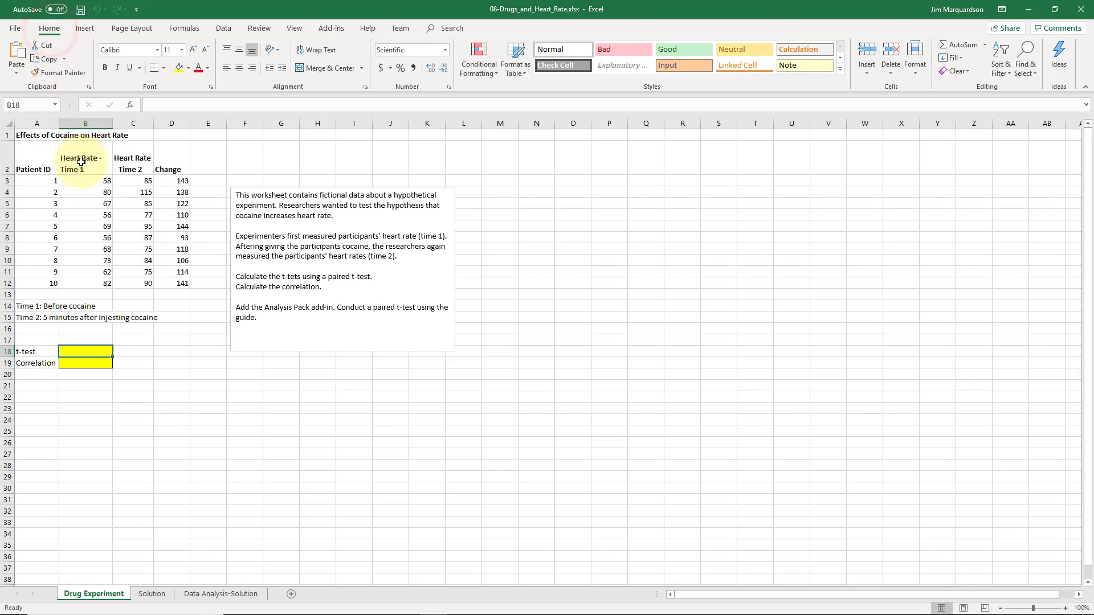
Examine the Patient ID column, going through the ten participants listed in A3:A12.
click(85, 157)
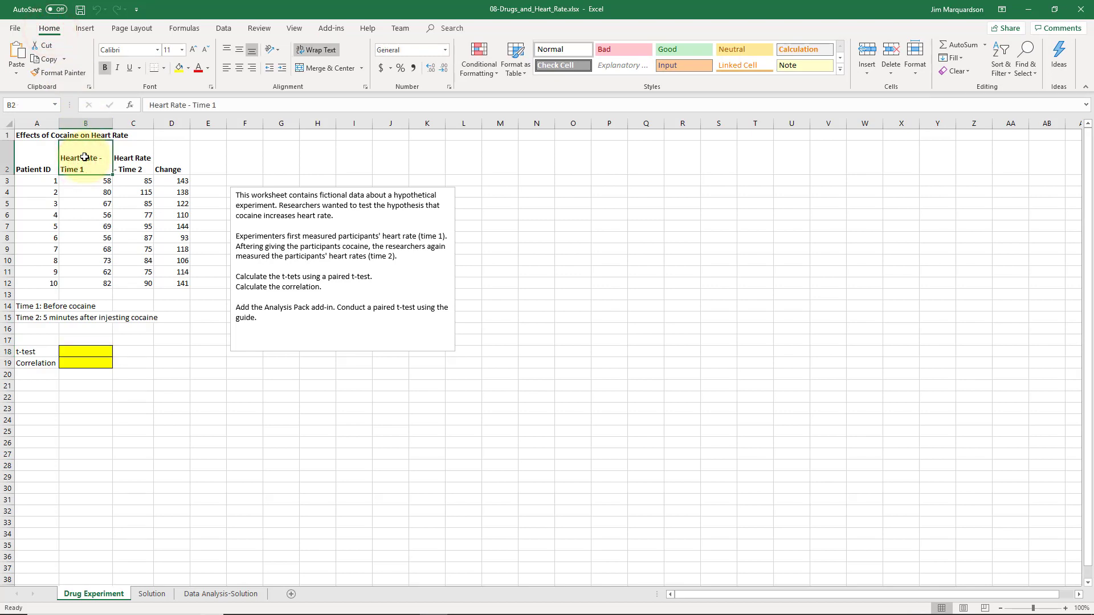
key(Left)
key(Down)
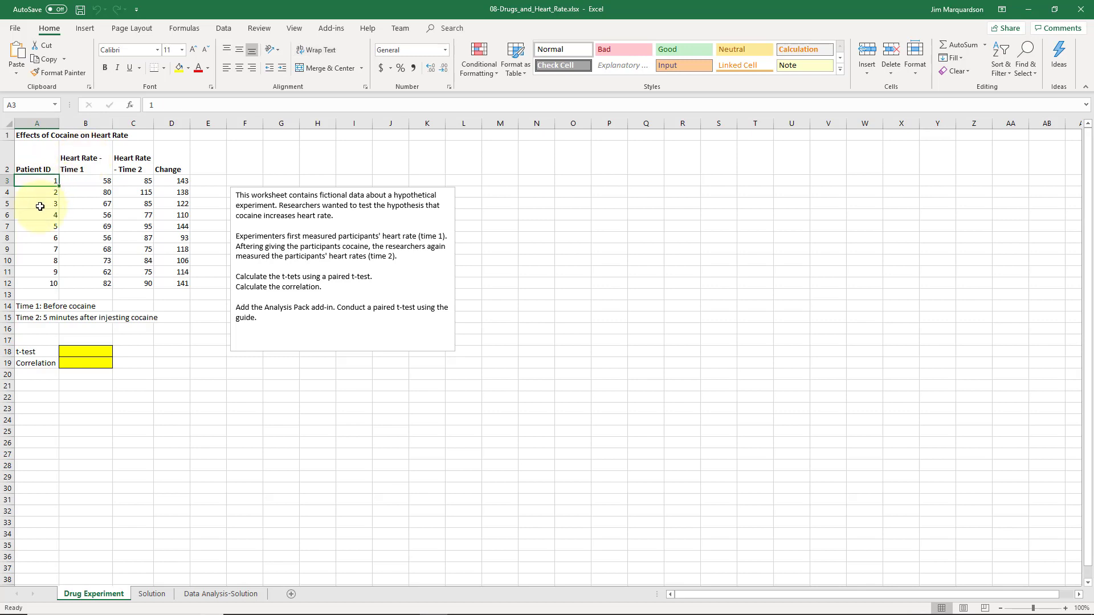
click(37, 195)
key(Up)
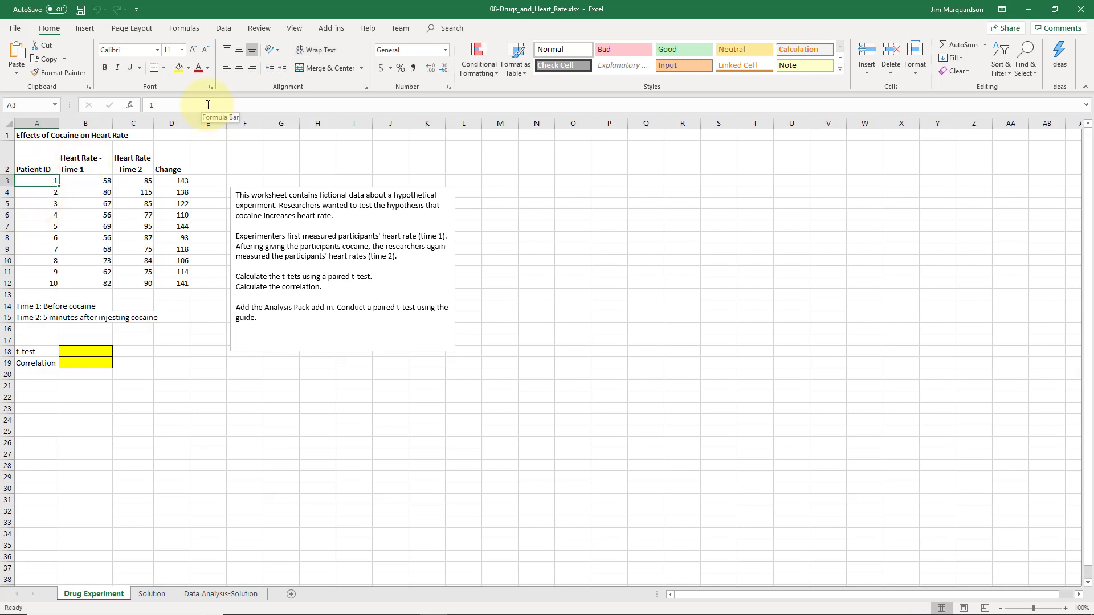
key(Down)
key(Down)
key(Down)
key(Down)
key(Down)
key(Down)
key(Down)
key(Down)
key(Down)
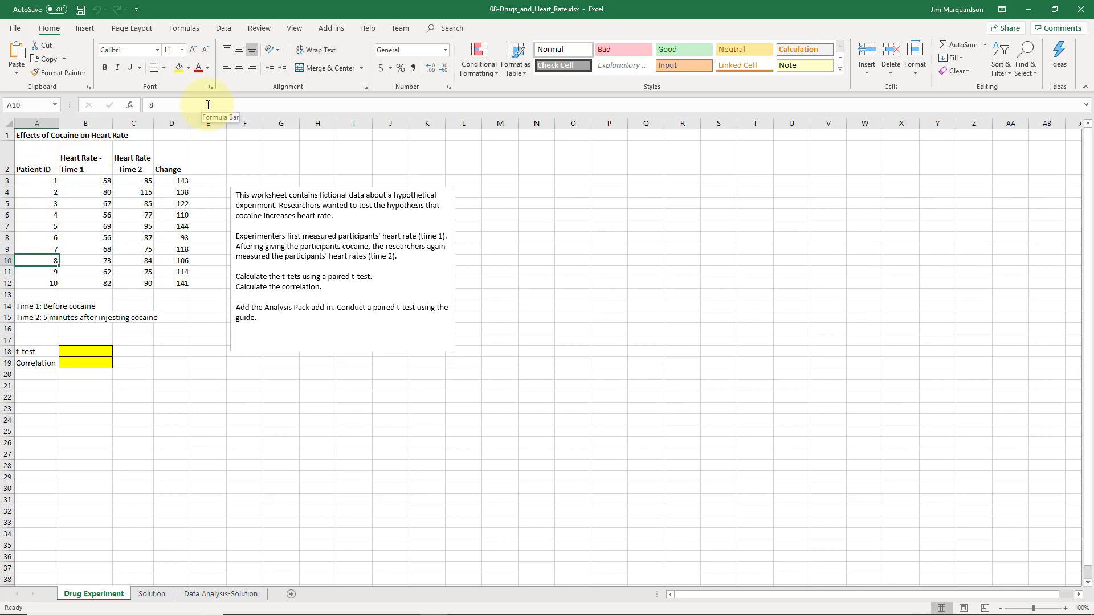
Review the participants' Time 1 heart rates in B3:B12.
key(Right)
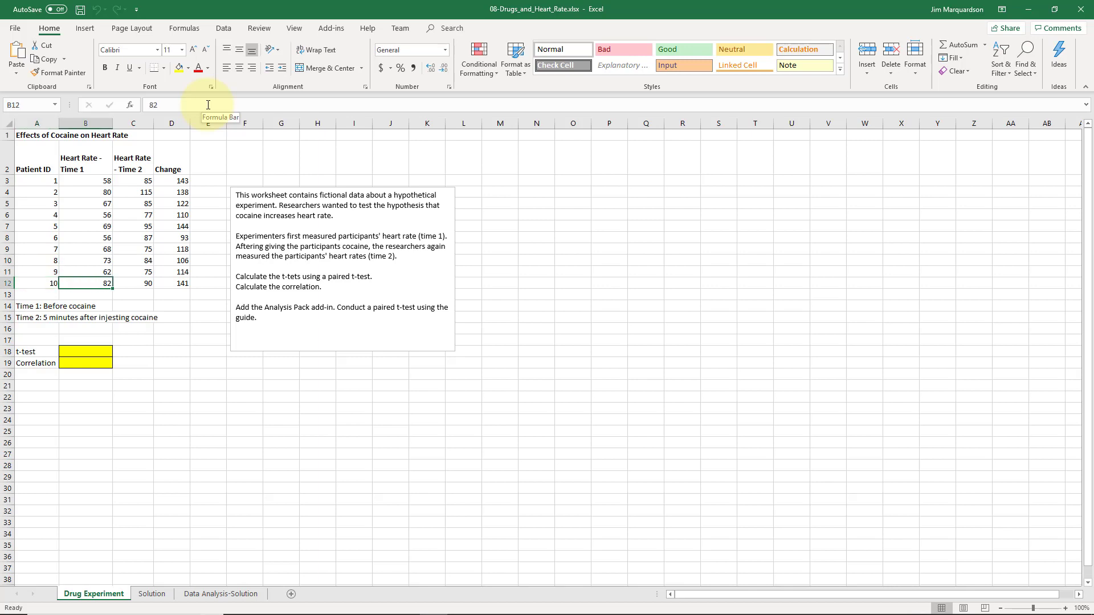
key(Up)
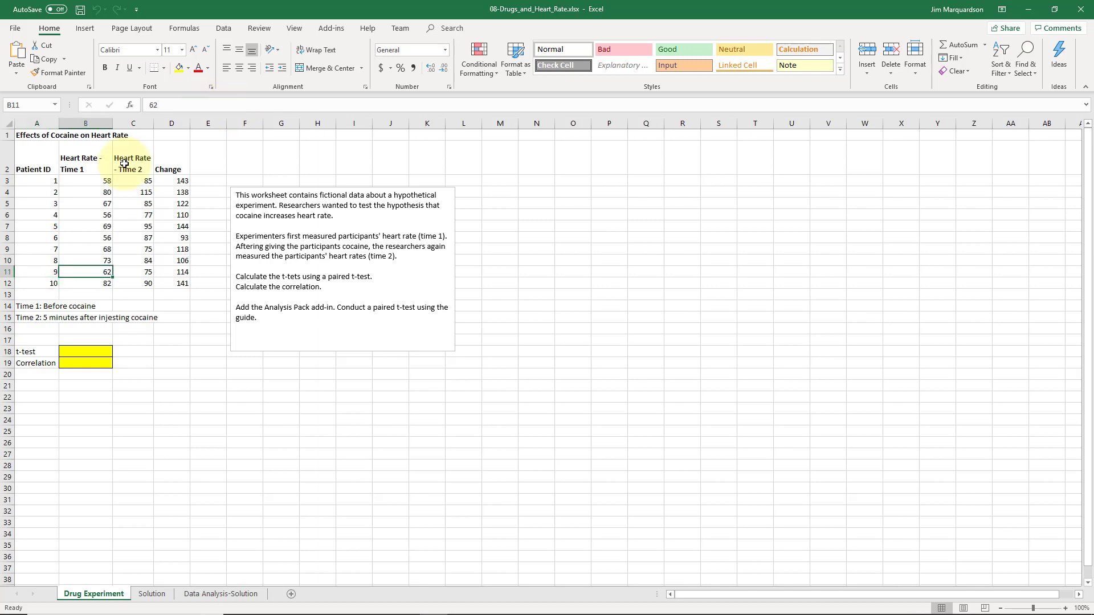
click(94, 181)
drag(94, 181, 92, 283)
click(93, 283)
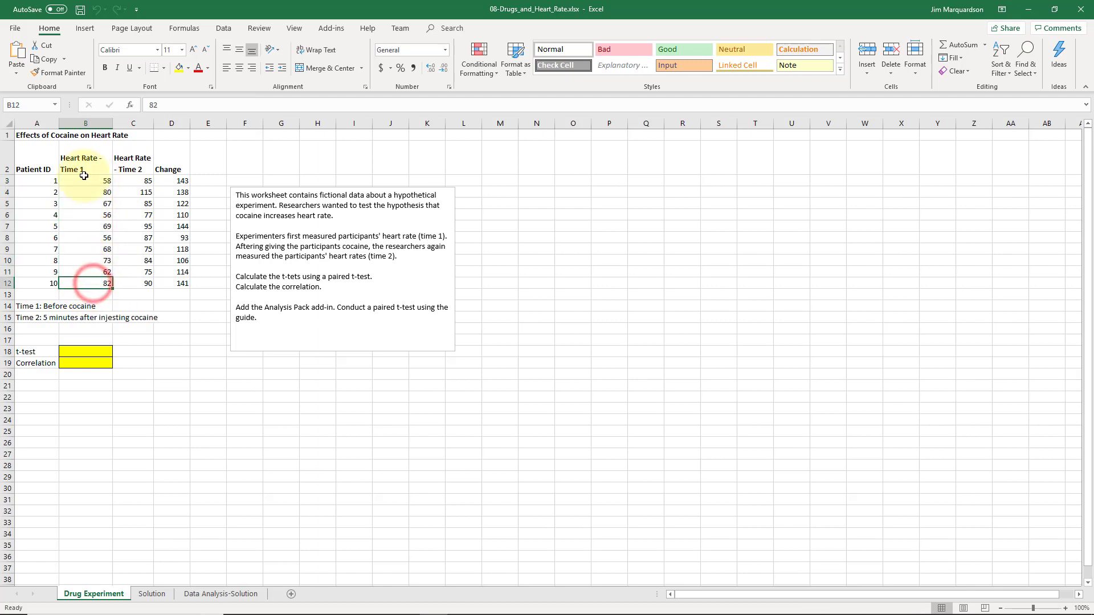
click(86, 180)
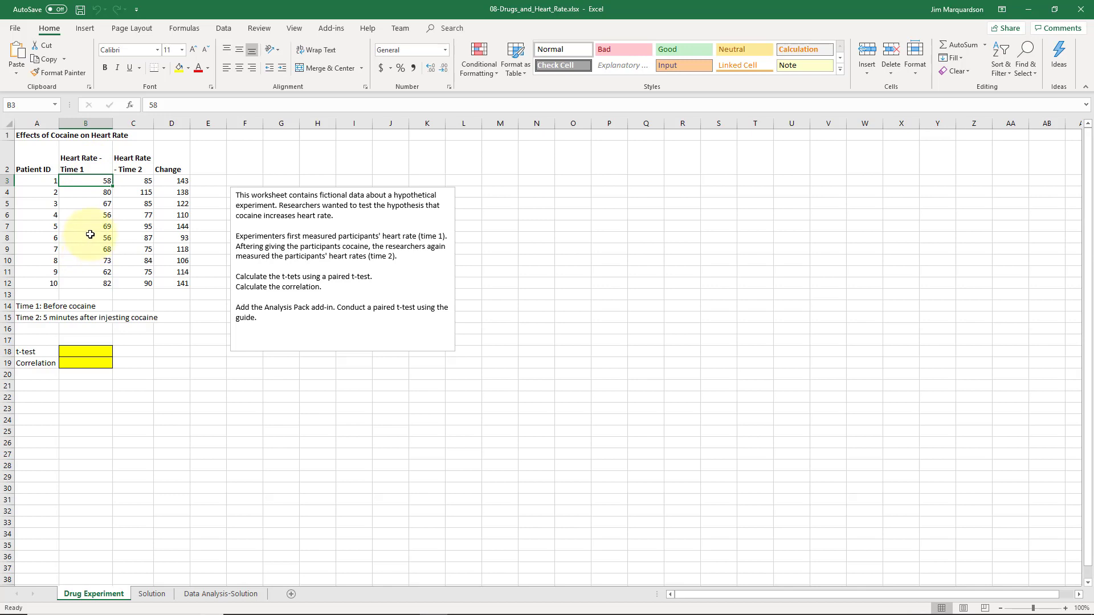
click(93, 193)
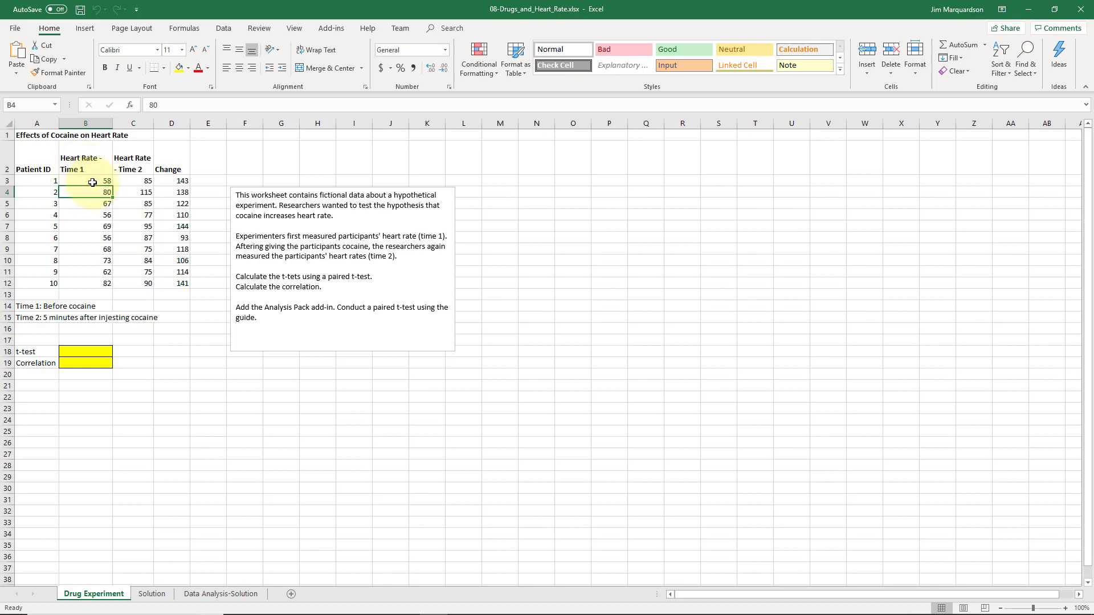
click(93, 181)
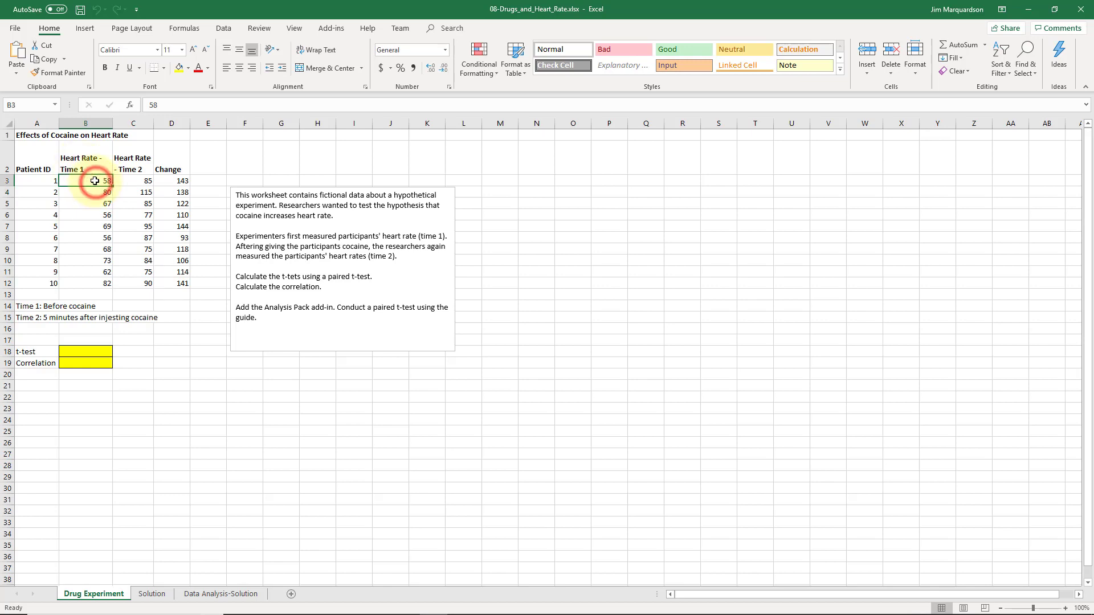
Compare the first patients' Time 1 and Time 2 heart rates and check the Change value in D3.
key(Right)
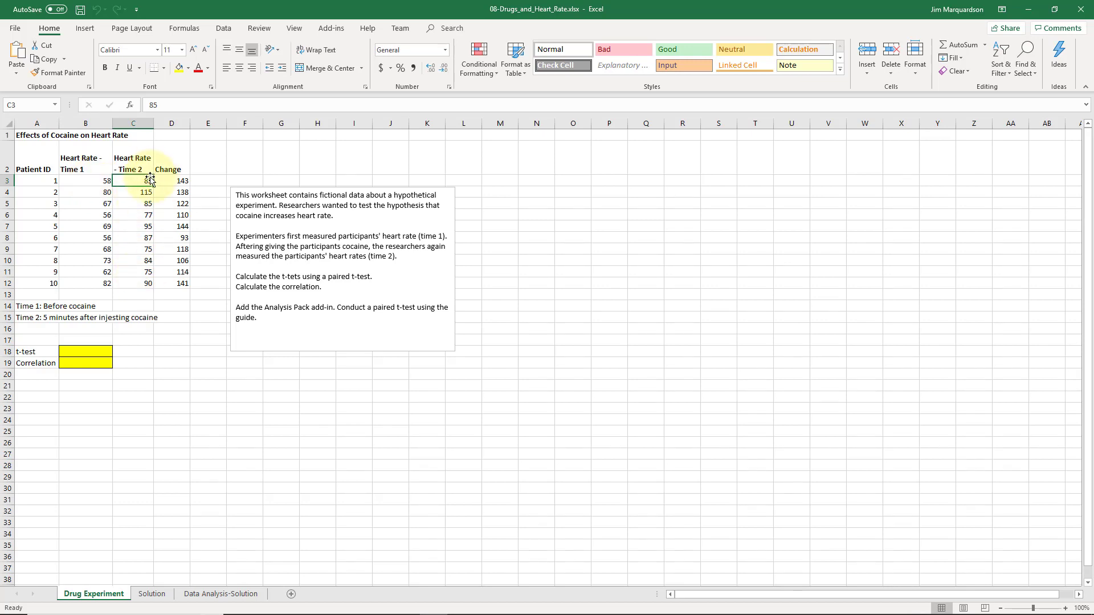
click(142, 217)
key(Up)
key(Left)
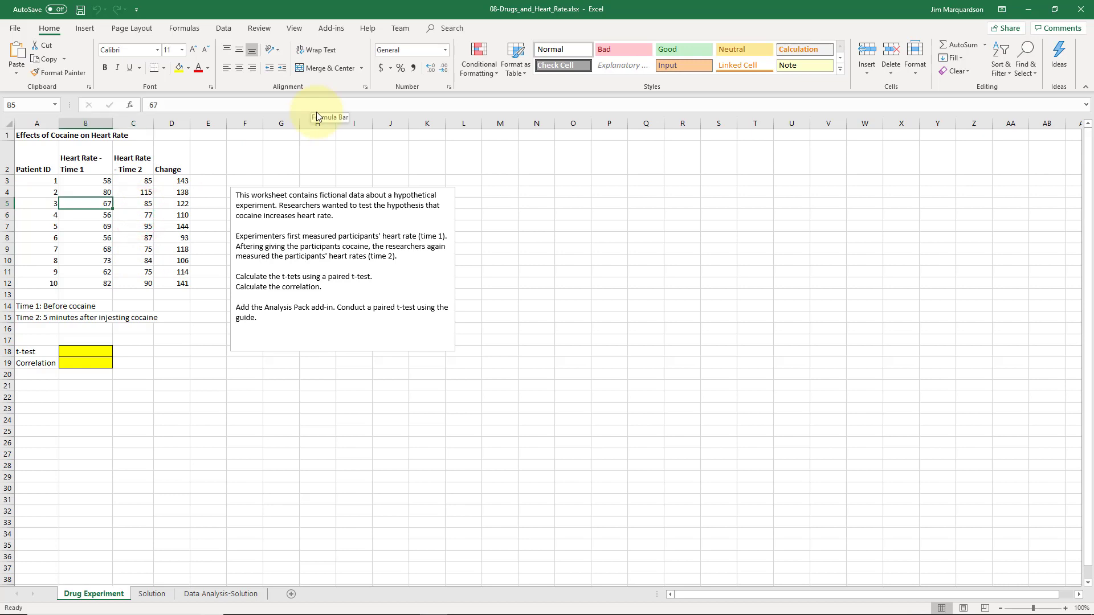
key(Up)
key(Up)
key(Right)
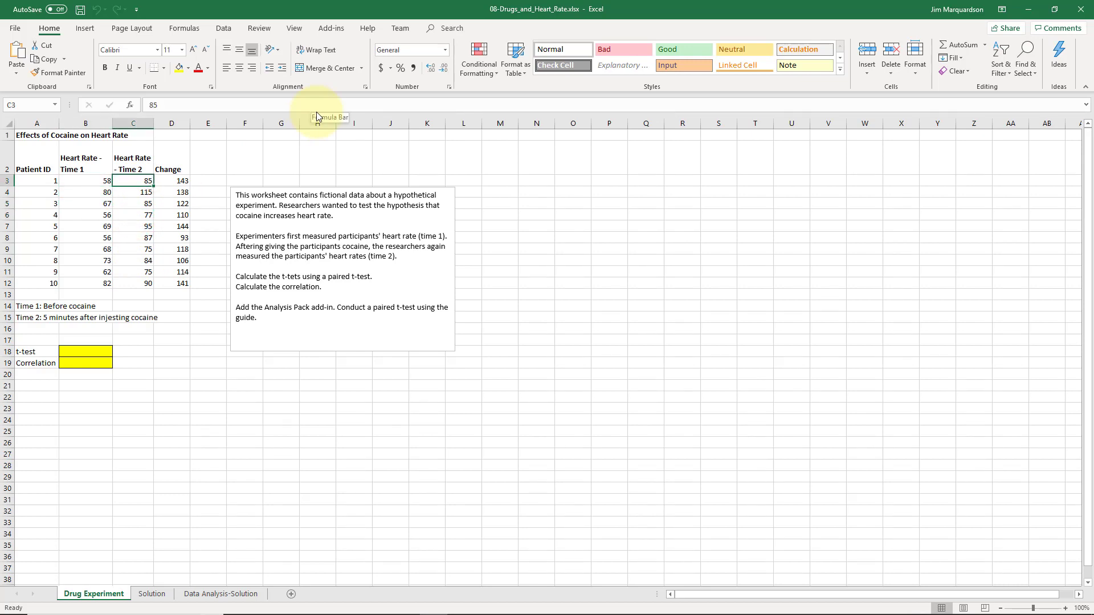
key(Right)
key(Left)
key(Left)
key(Right)
key(Left)
key(Right)
key(Right)
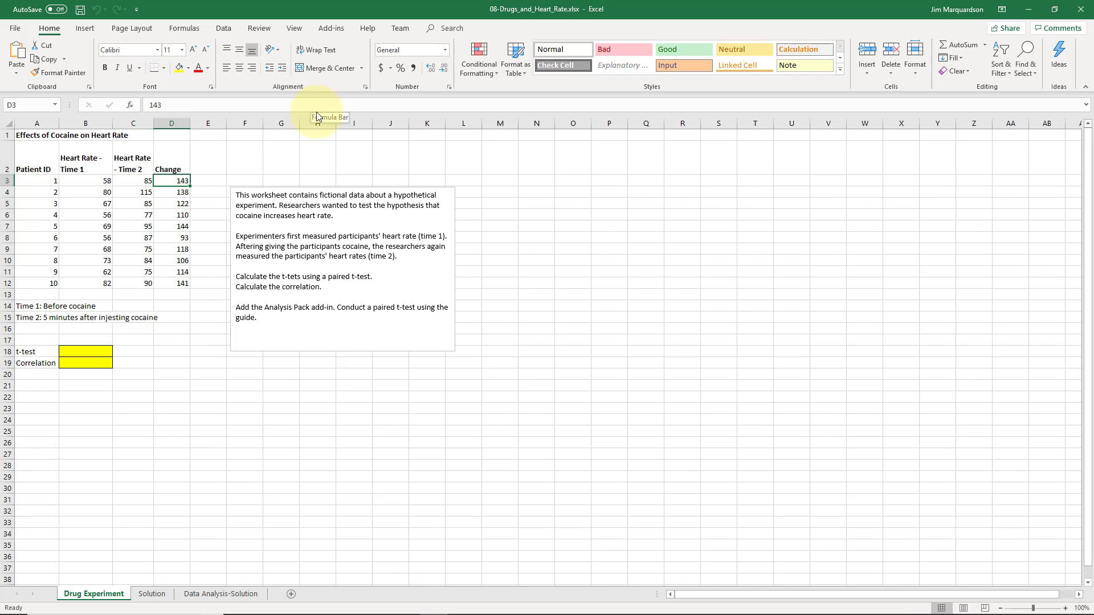
key(Left)
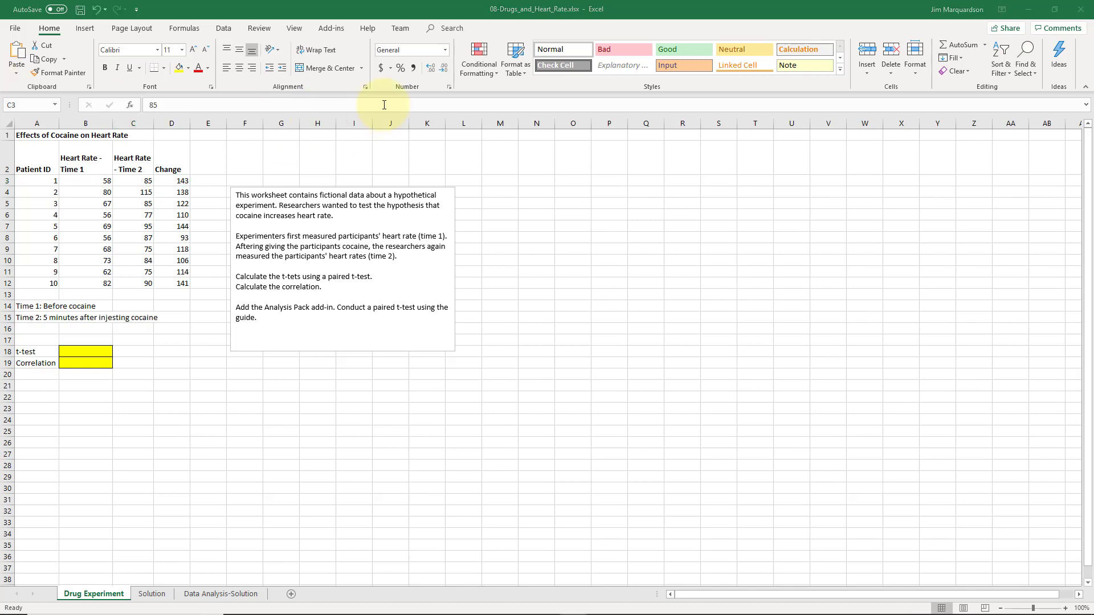
Delete the Change column and slightly widen the Heart Rate - Time 2 column.
click(168, 121)
right_click(168, 122)
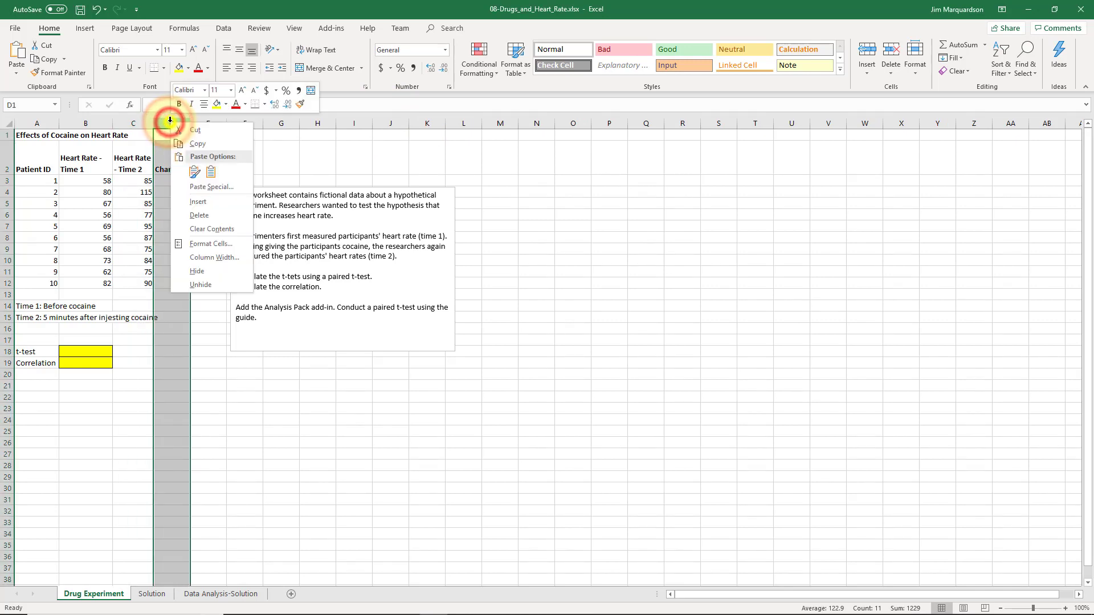
click(208, 215)
click(169, 211)
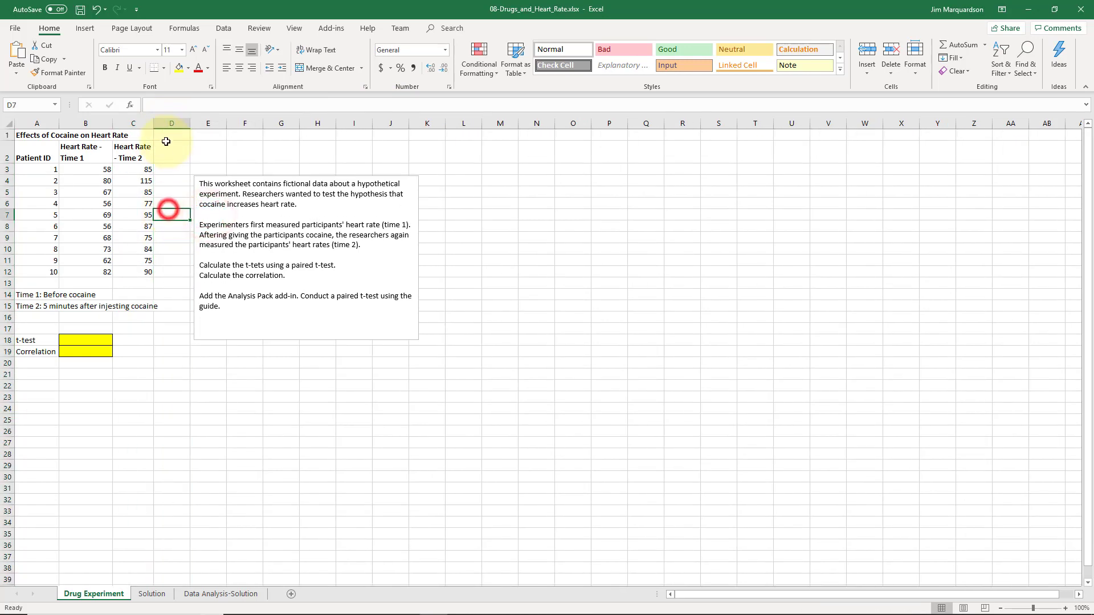
drag(156, 124, 160, 125)
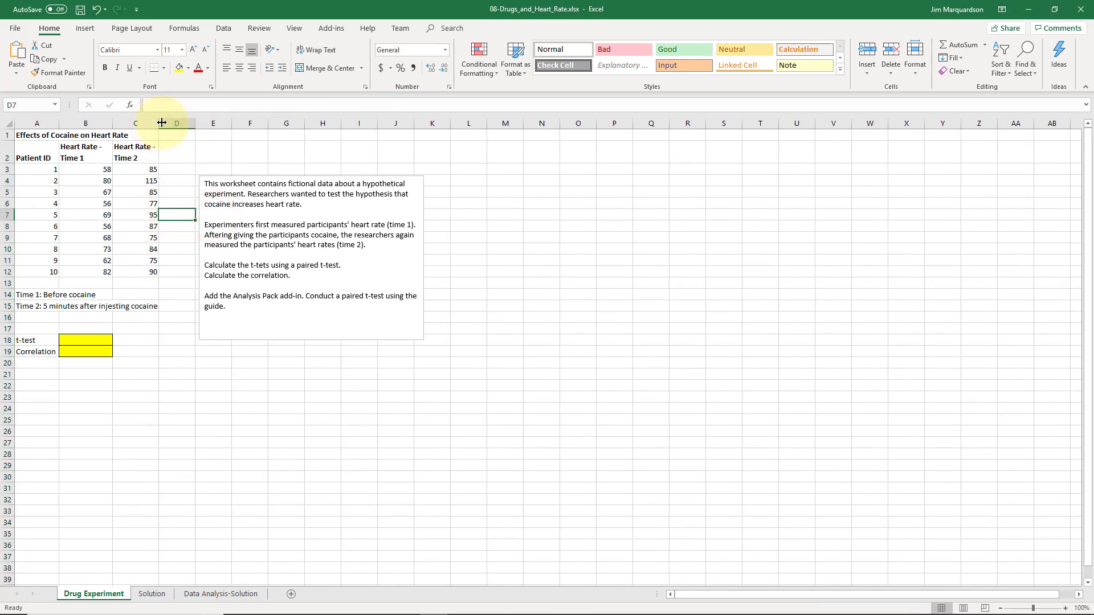
Read the Time 1 and Time 2 notes below the table and review the paired heart rates in B3:C12.
click(151, 182)
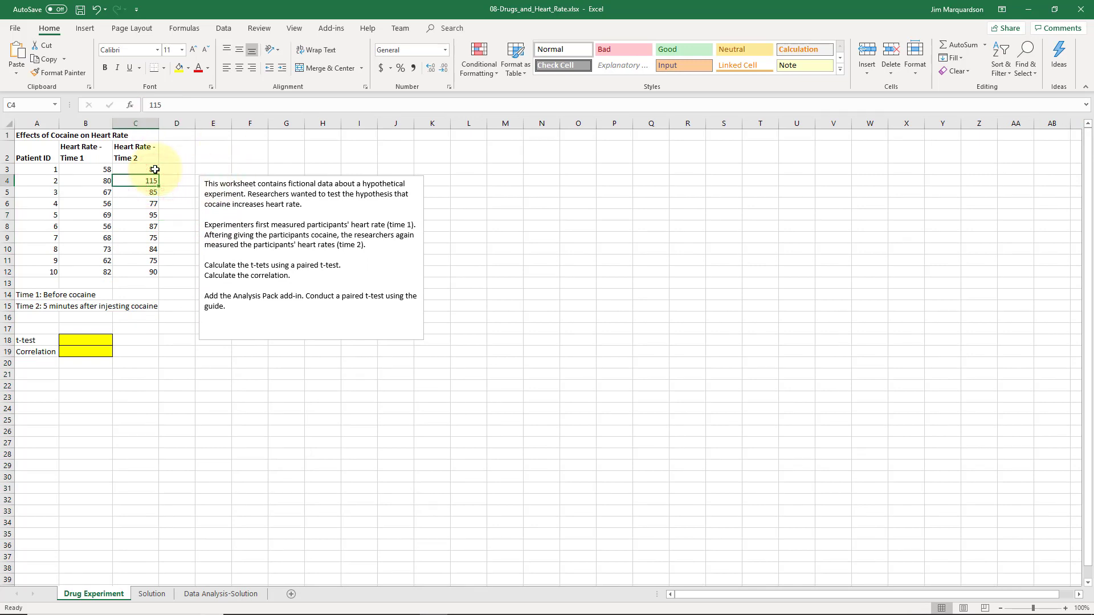
click(40, 295)
click(40, 306)
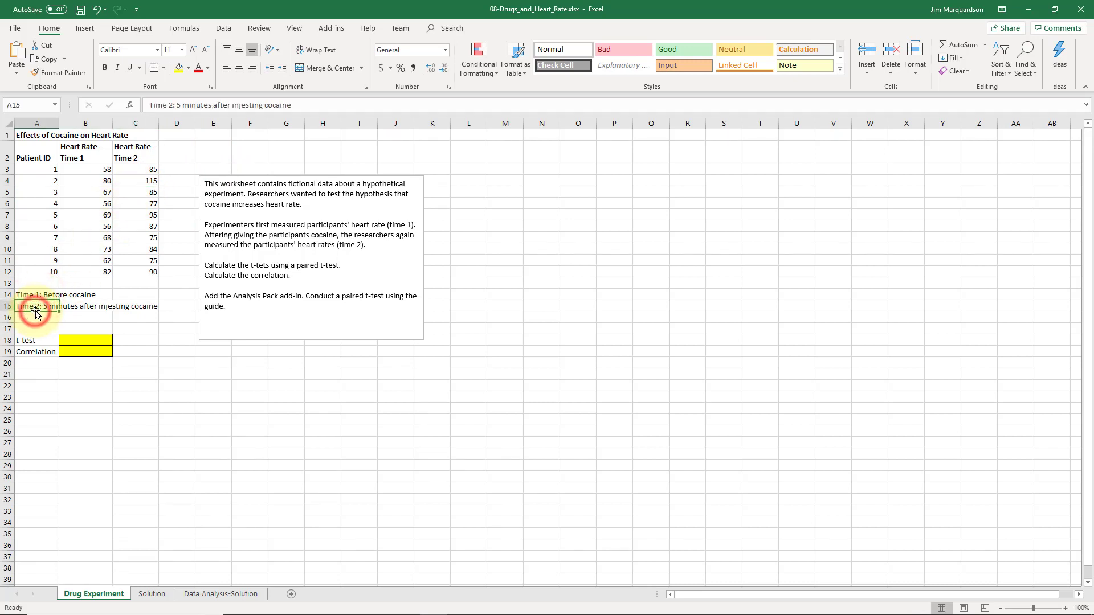
click(85, 340)
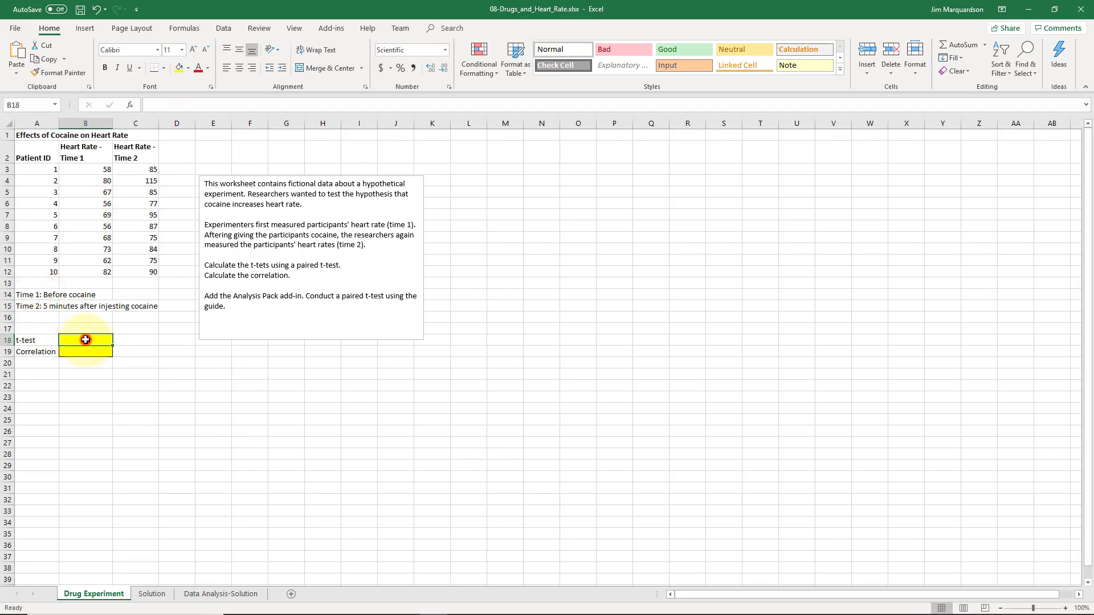
click(94, 171)
drag(93, 170, 128, 271)
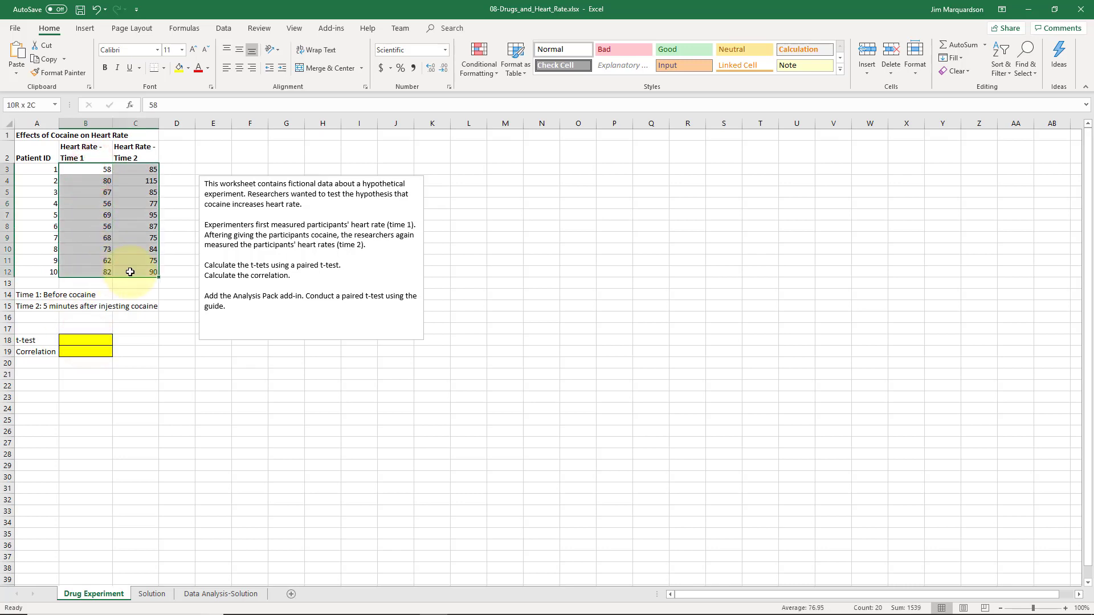
click(129, 272)
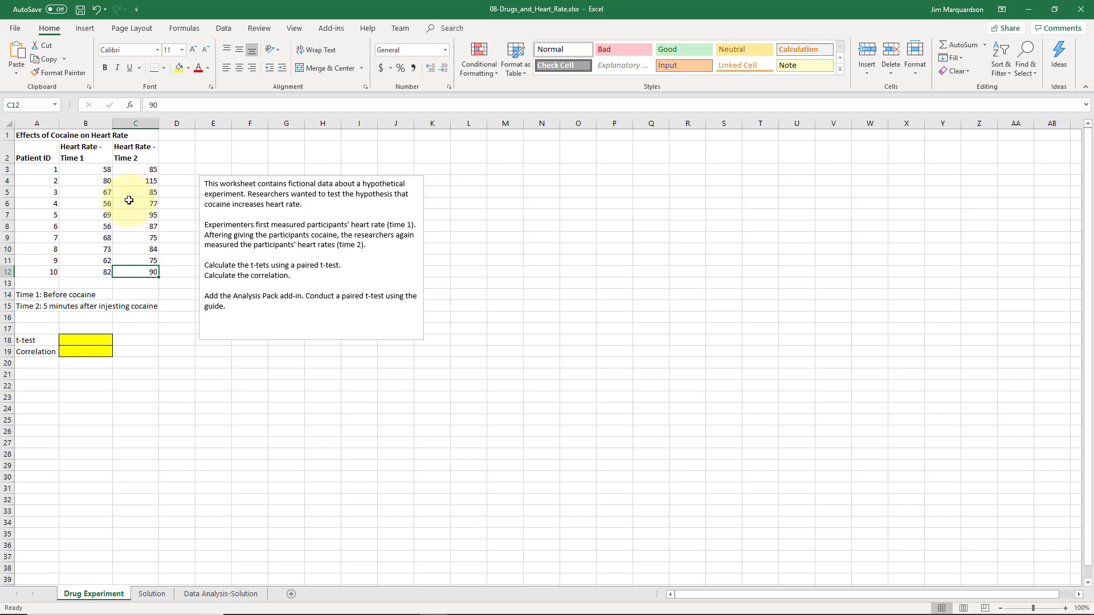
Begin a T.TEST formula in B18 with B3:B12 as the first array and C3:C12 as the second.
click(80, 342)
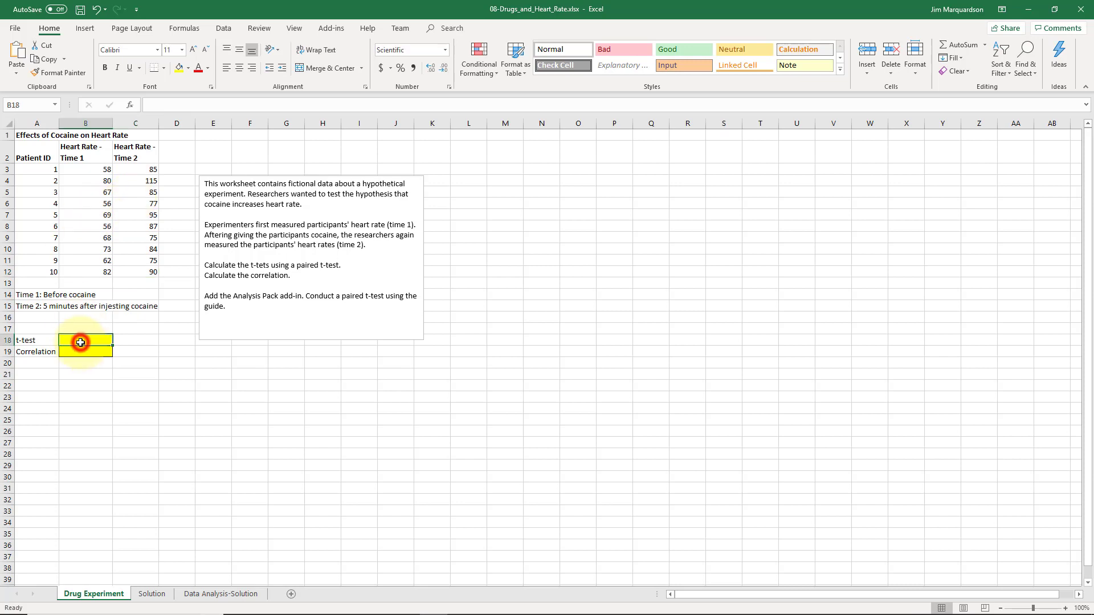
text(=)
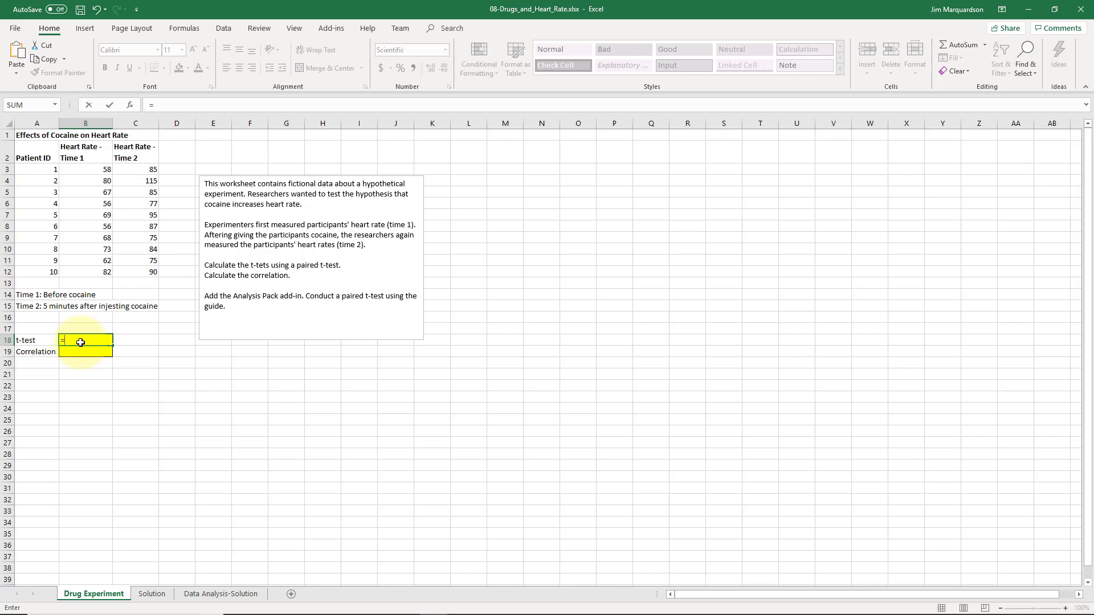
text(t.t)
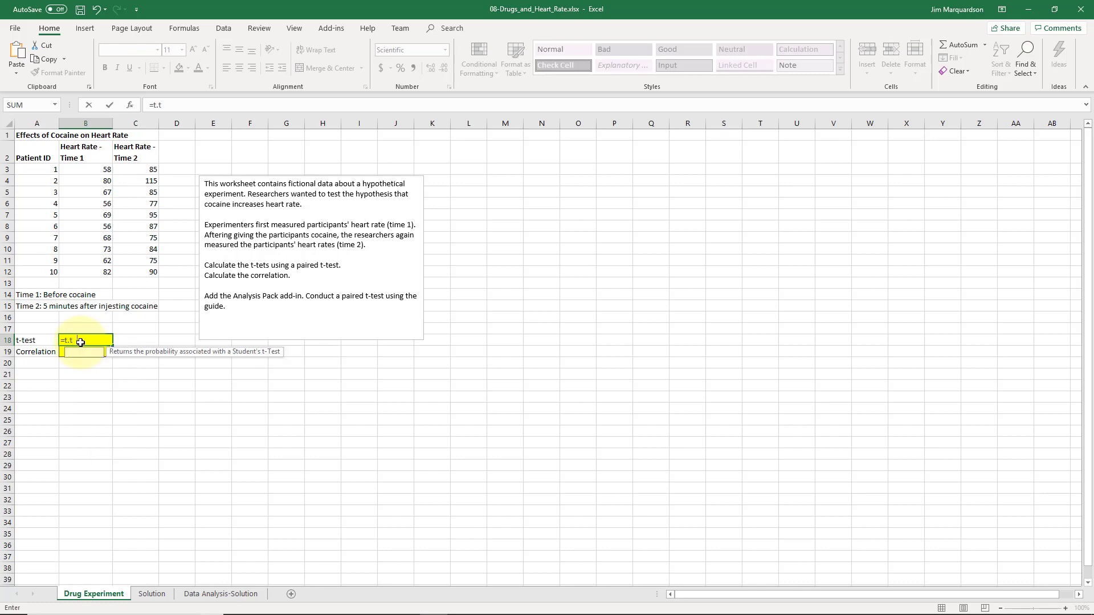
text(est()
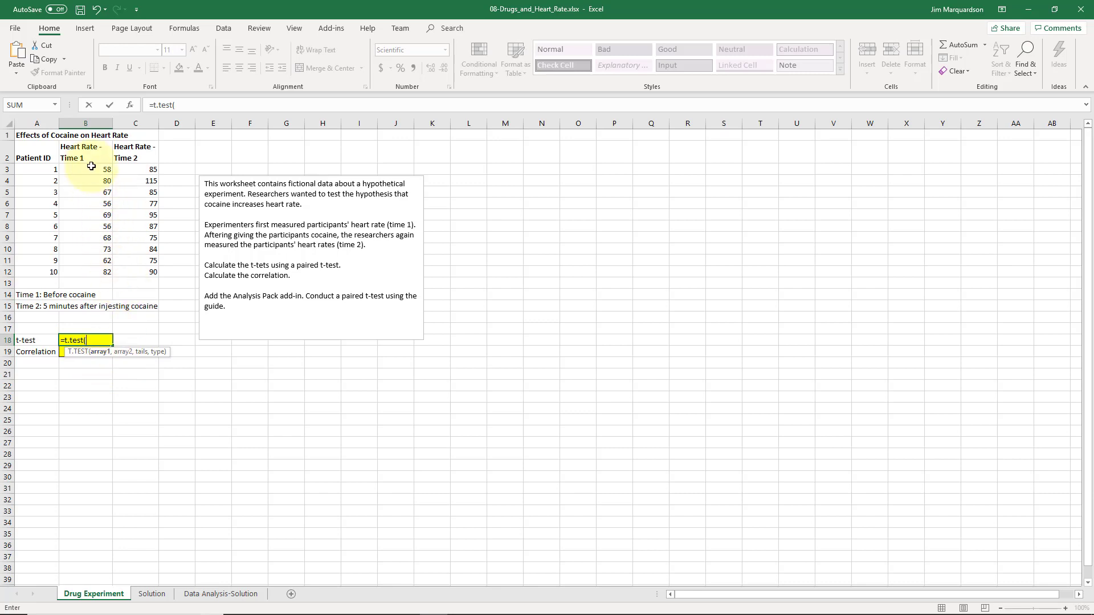
drag(95, 167, 92, 272)
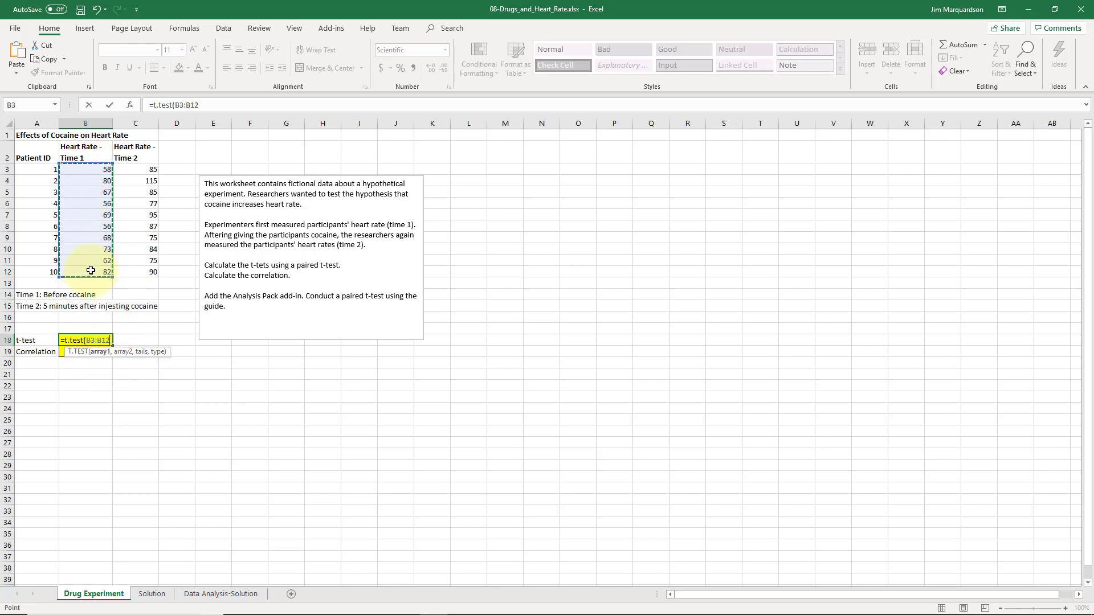
text(,)
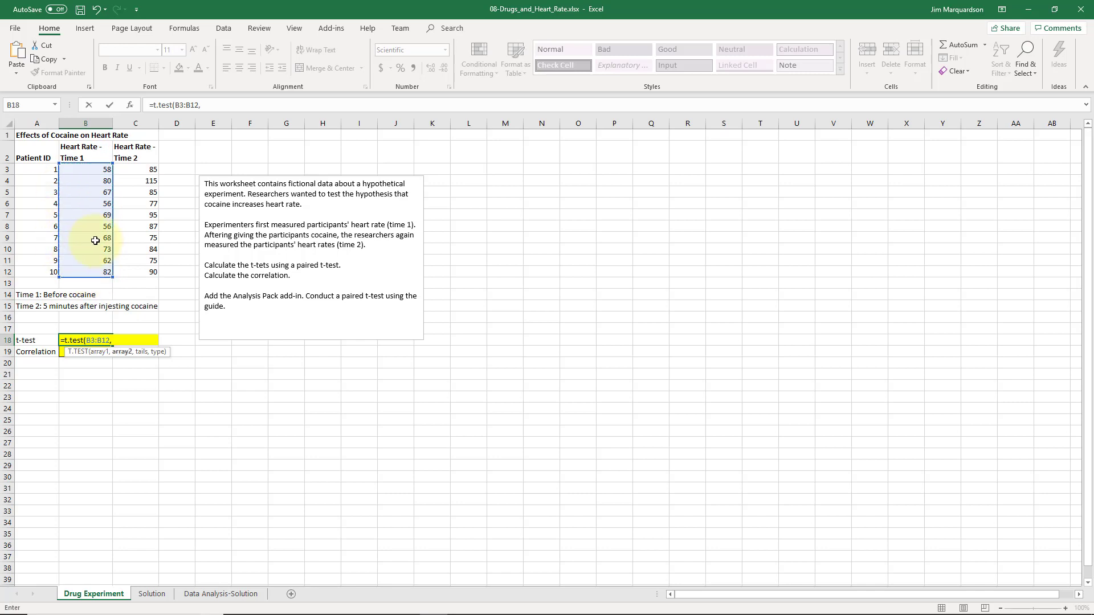
click(138, 168)
drag(144, 203, 149, 276)
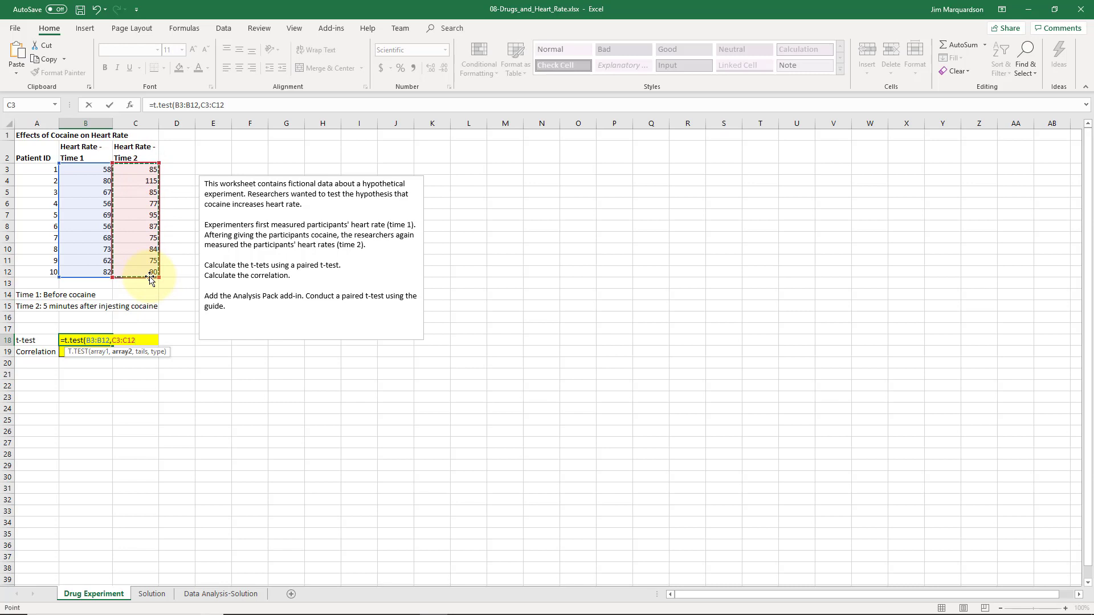
text(,)
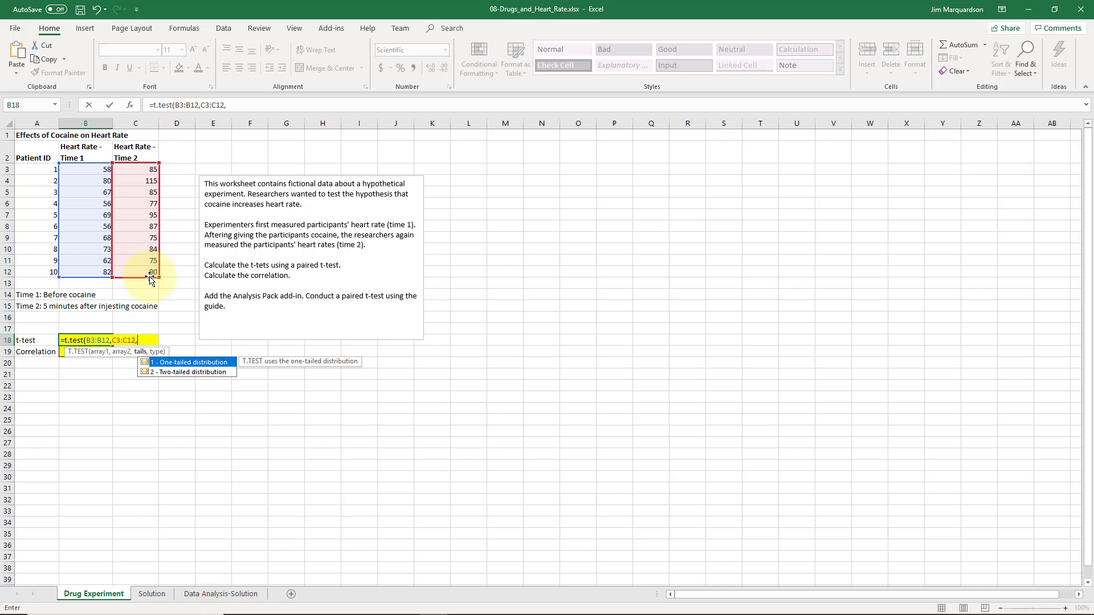
Set the tails argument of the T.TEST formula in B18 to 1 for a one-tailed distribution.
key(Down)
key(Up)
text(1)
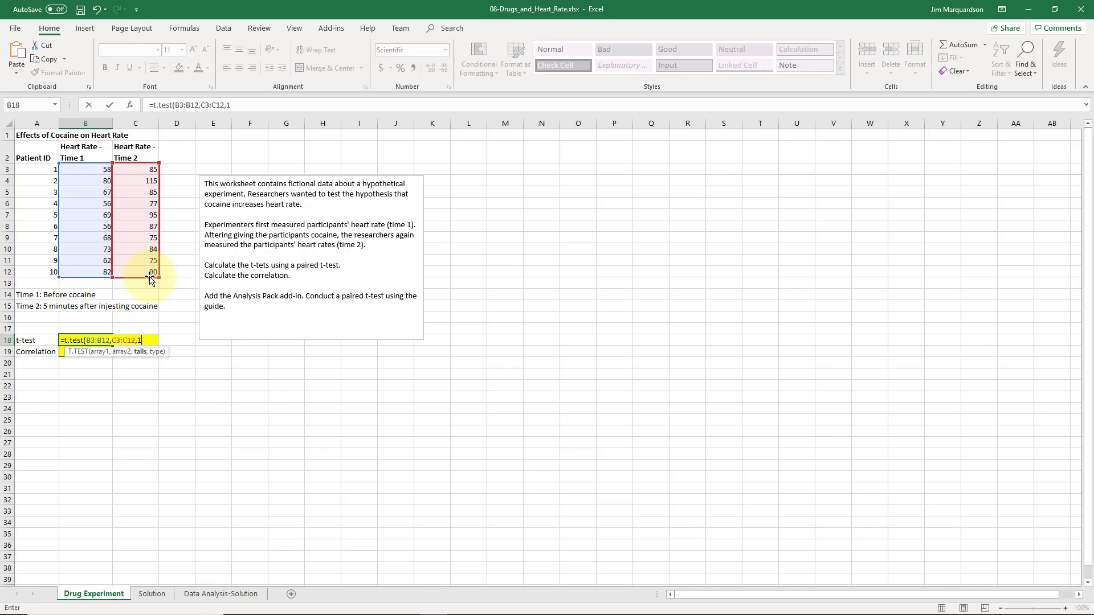
key(BackSpace)
text(1,)
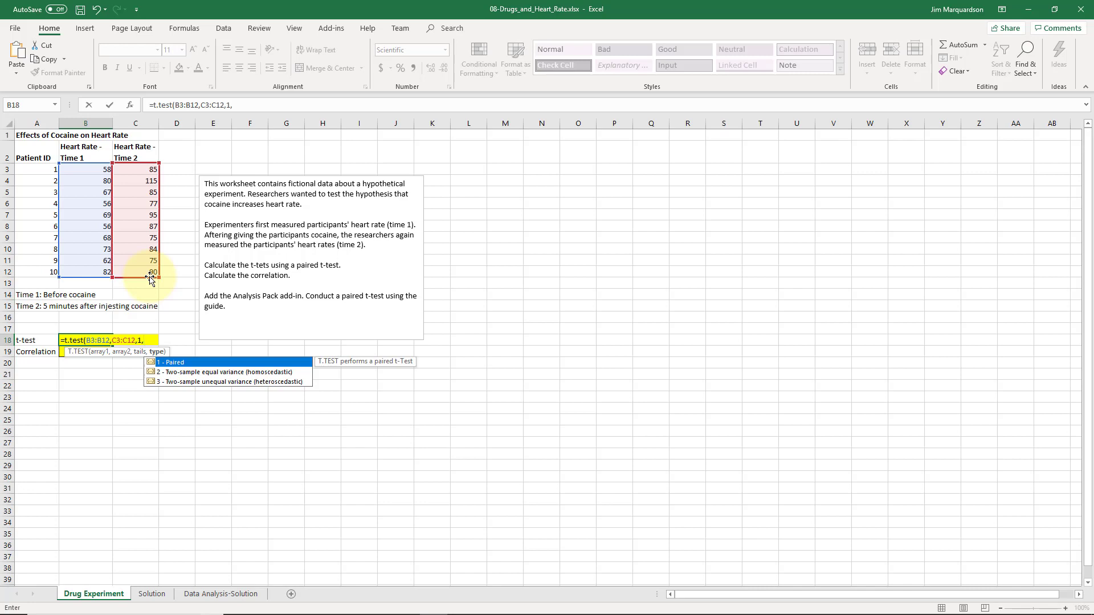
Compare the test type options, set the type argument to 1 for Paired, and enter the T.TEST formula in B18.
key(Down)
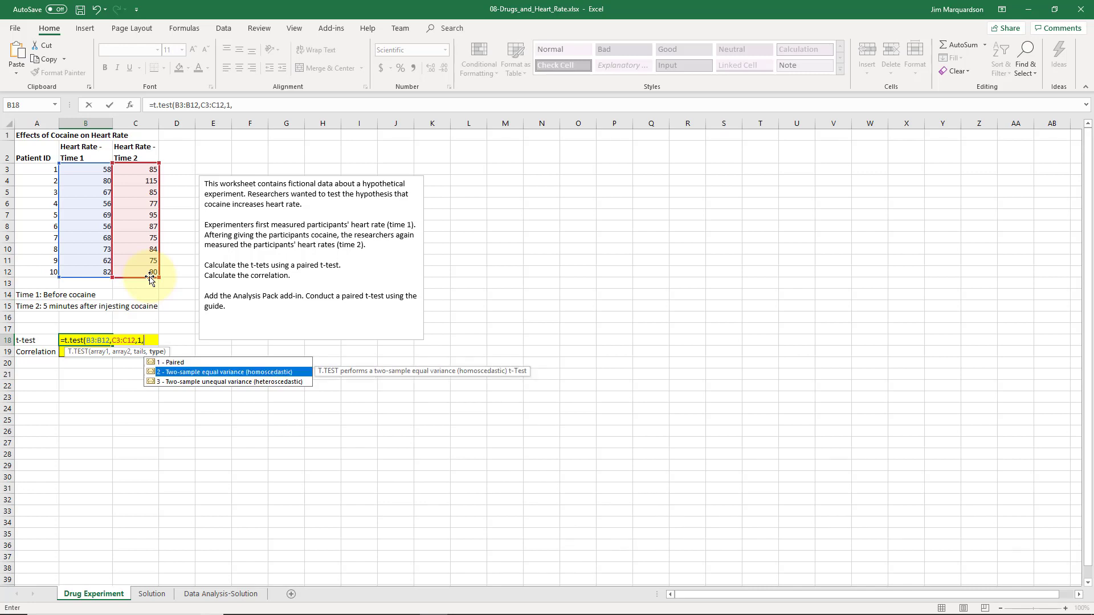
key(Down)
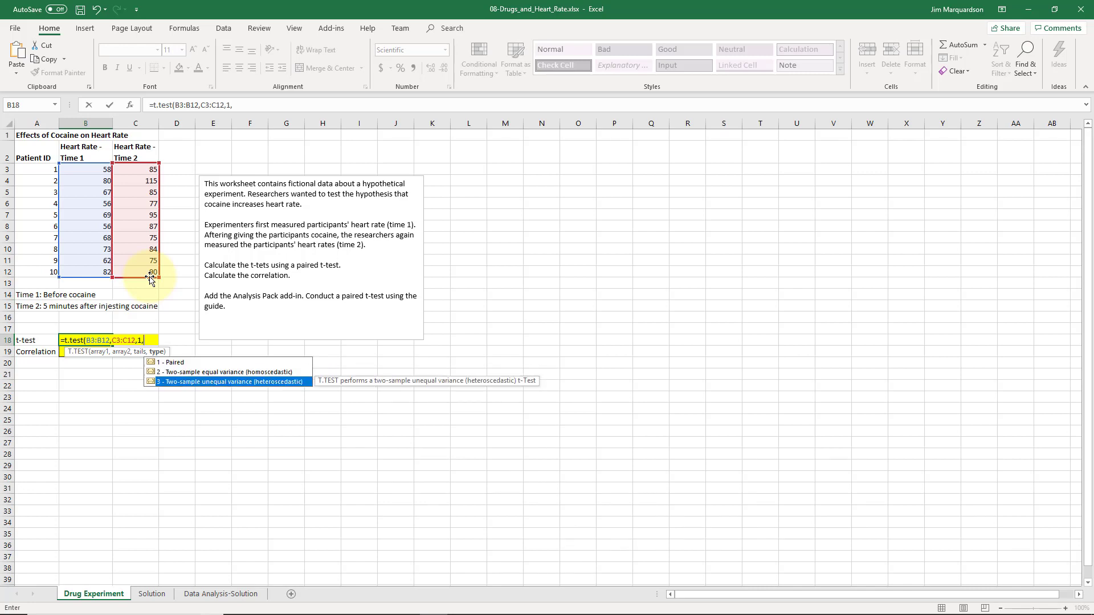
key(Up)
key(Up)
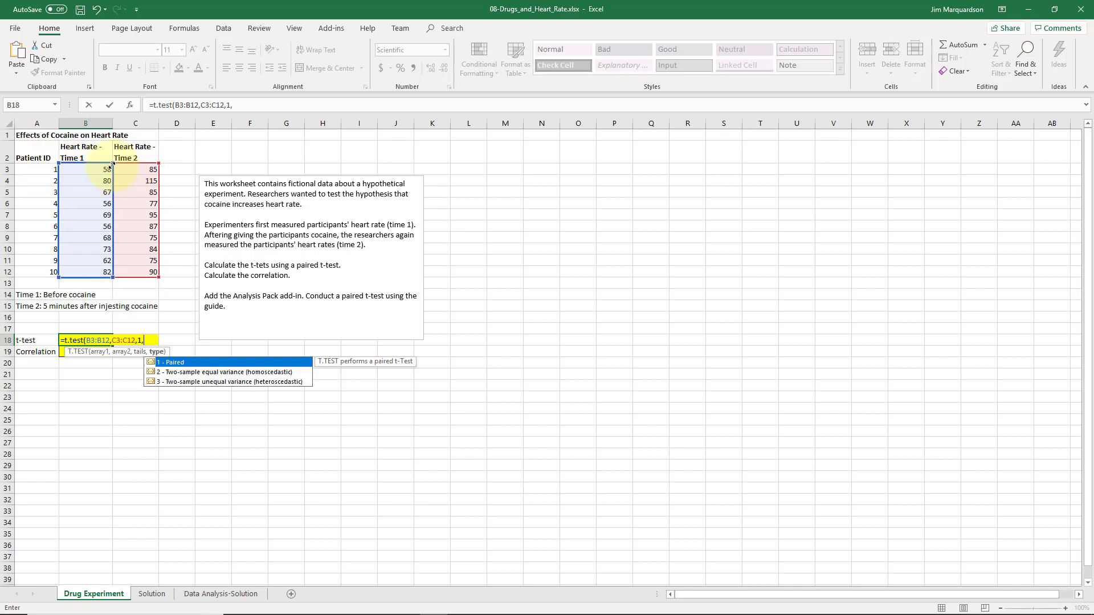
key(Down)
key(Up)
text(1)
key(Return)
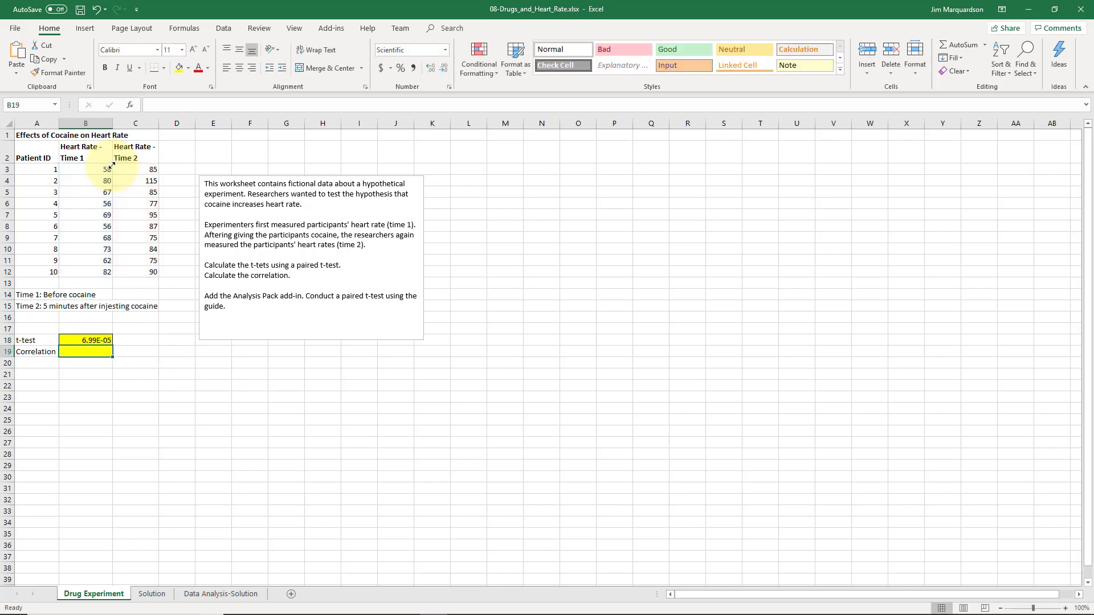
Try showing the t-test result in B18 with nine decimal places in scientific notation.
key(Up)
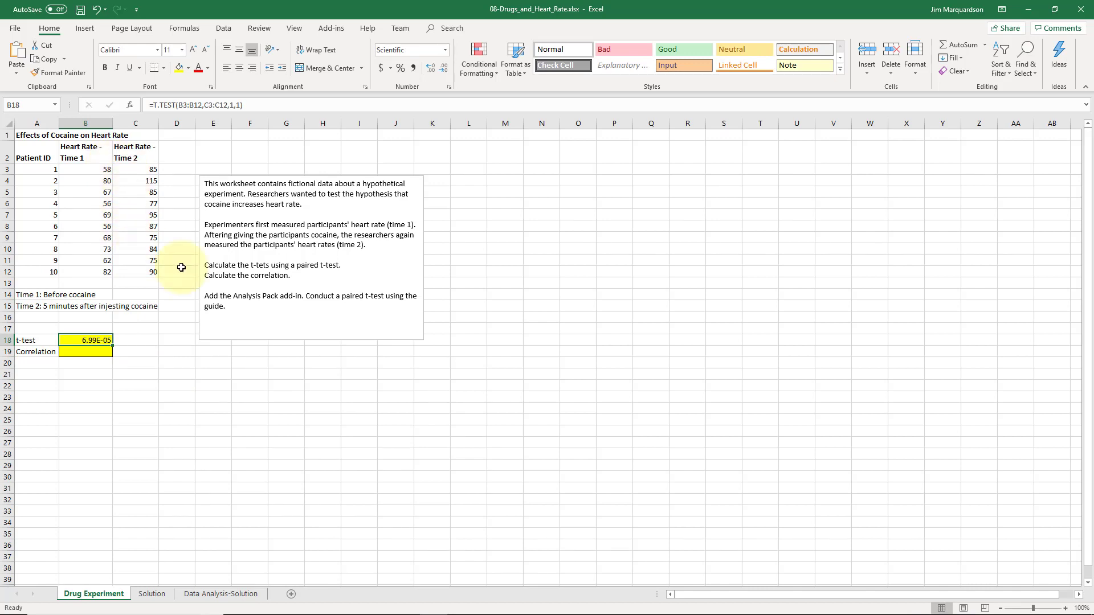
click(444, 68)
click(444, 69)
click(433, 70)
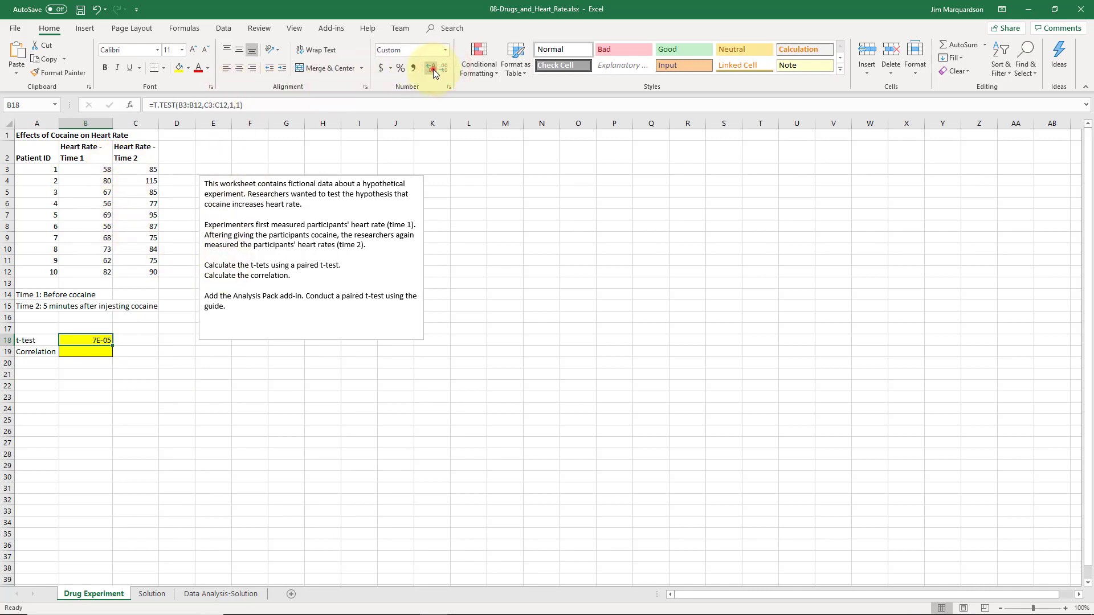
click(433, 70)
click(433, 70)
click(433, 70)
click(433, 69)
click(433, 70)
click(433, 70)
click(433, 70)
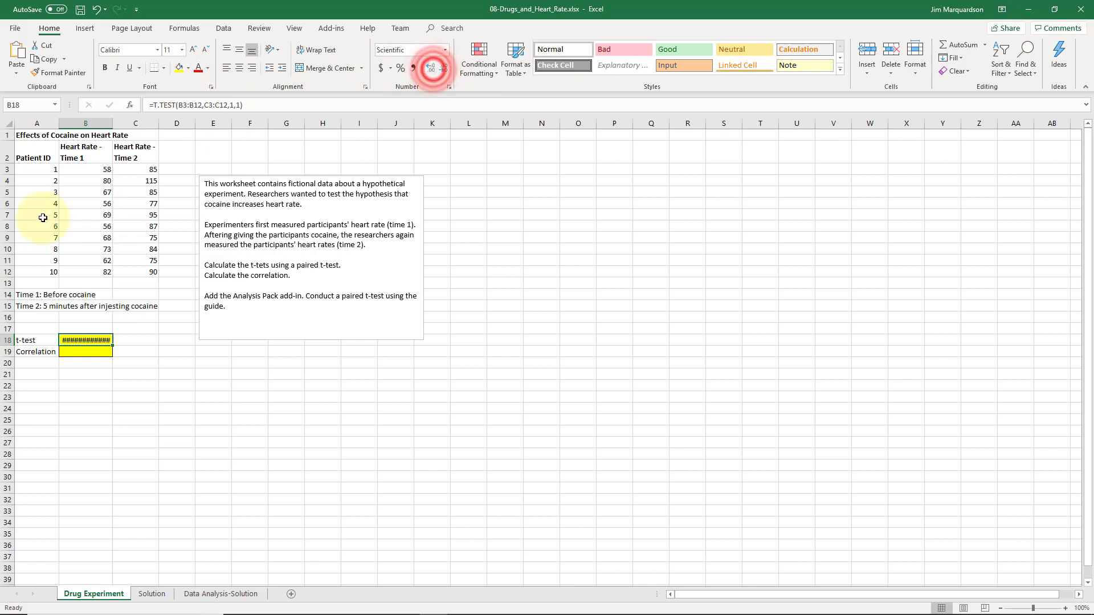
Widen column B to fit the t-test result and adjust its scientific notation to seven decimal places.
double_click(112, 123)
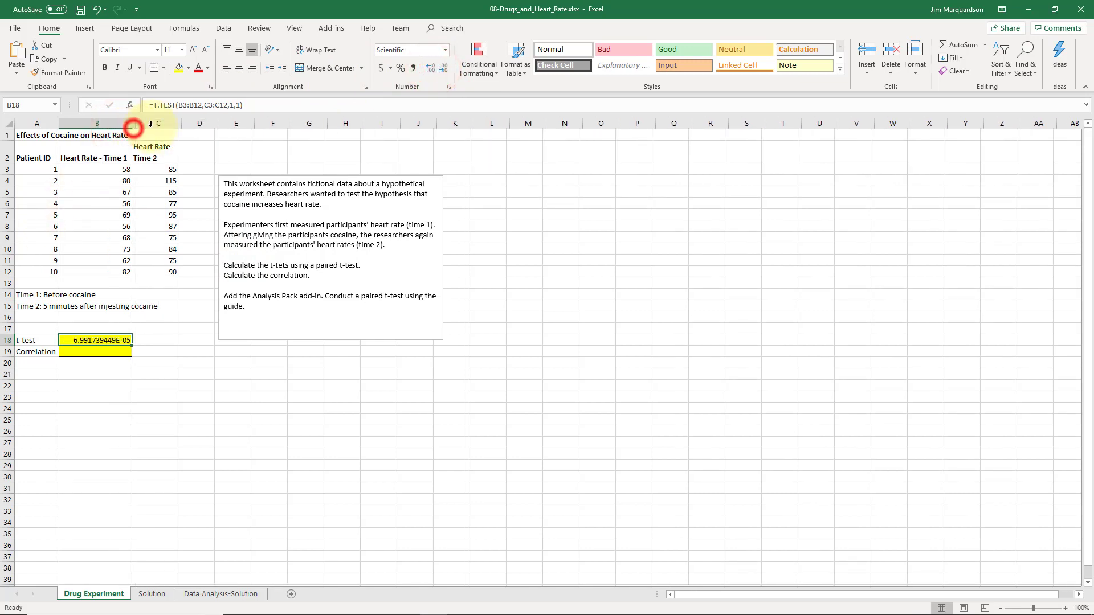
drag(133, 127, 137, 127)
click(431, 70)
click(432, 69)
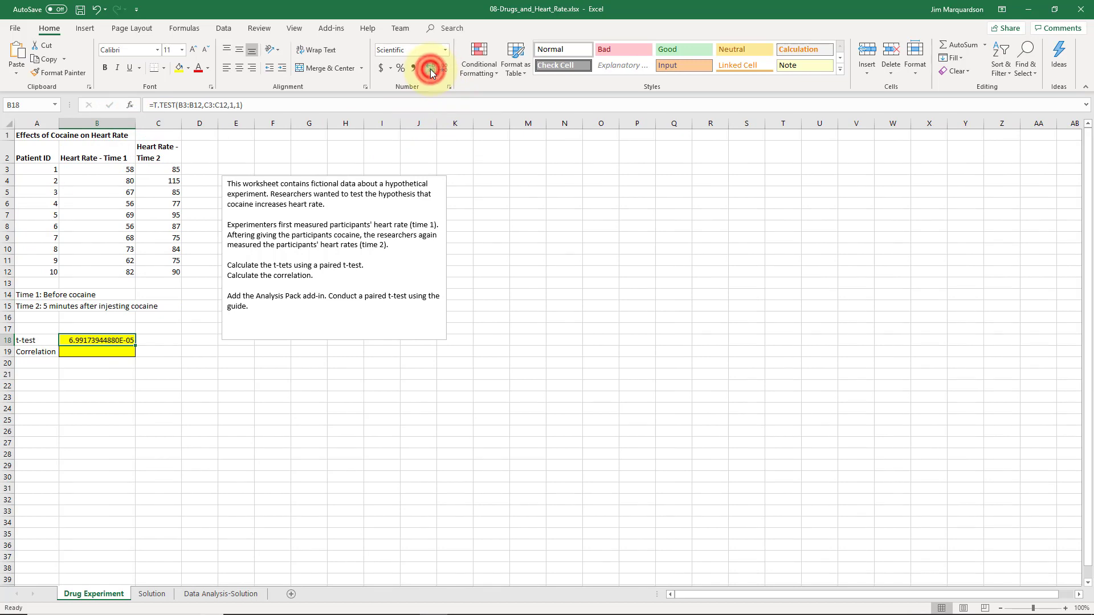
click(446, 70)
click(446, 69)
click(446, 70)
click(446, 70)
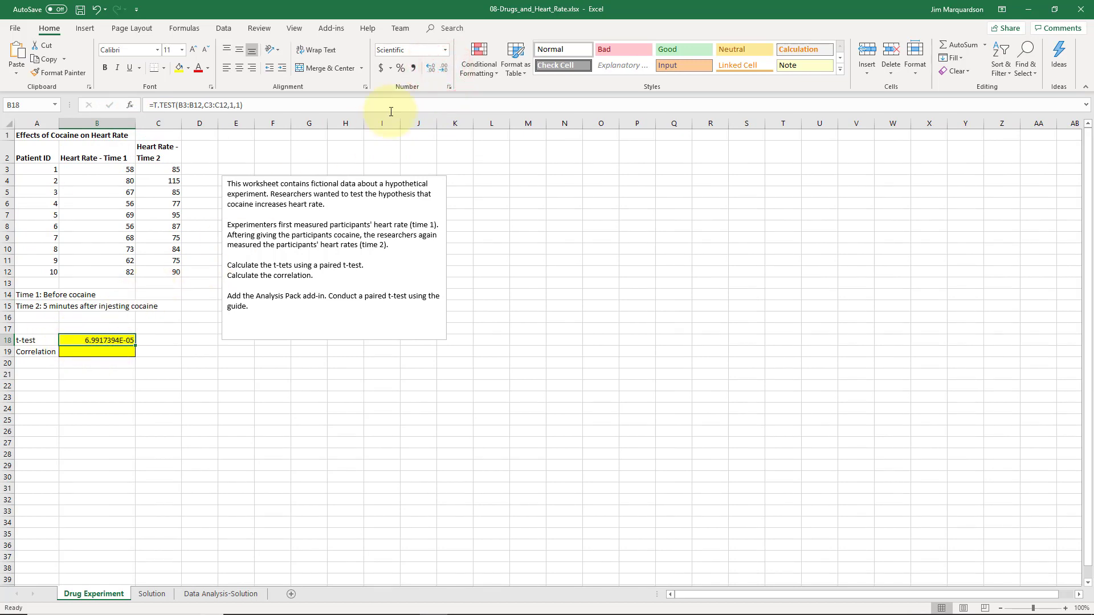
Format the t-test result in B18 with the comma style and six decimal places.
click(412, 68)
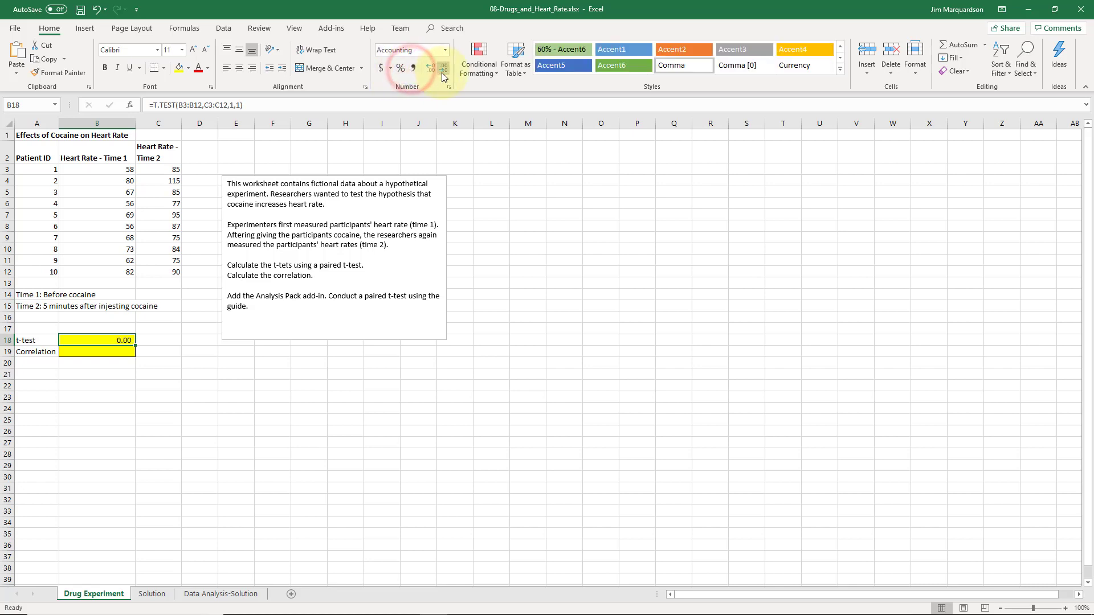
click(431, 69)
click(431, 68)
click(431, 68)
click(432, 73)
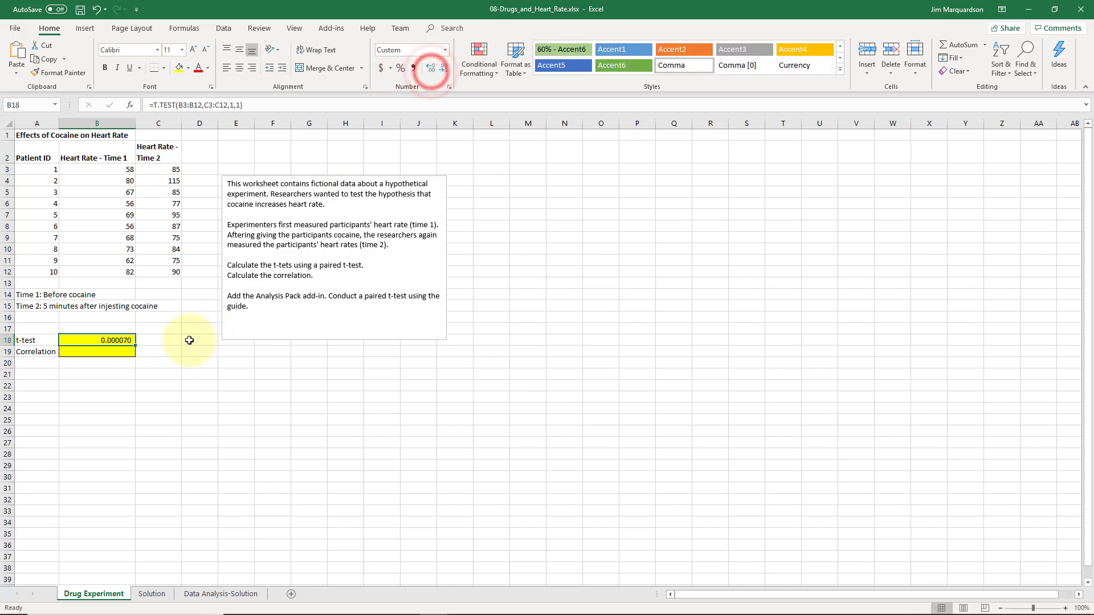
Calculate the correlation in B19 with CORREL, using B3:B12 as the first array and C3:C12 as the second.
click(99, 350)
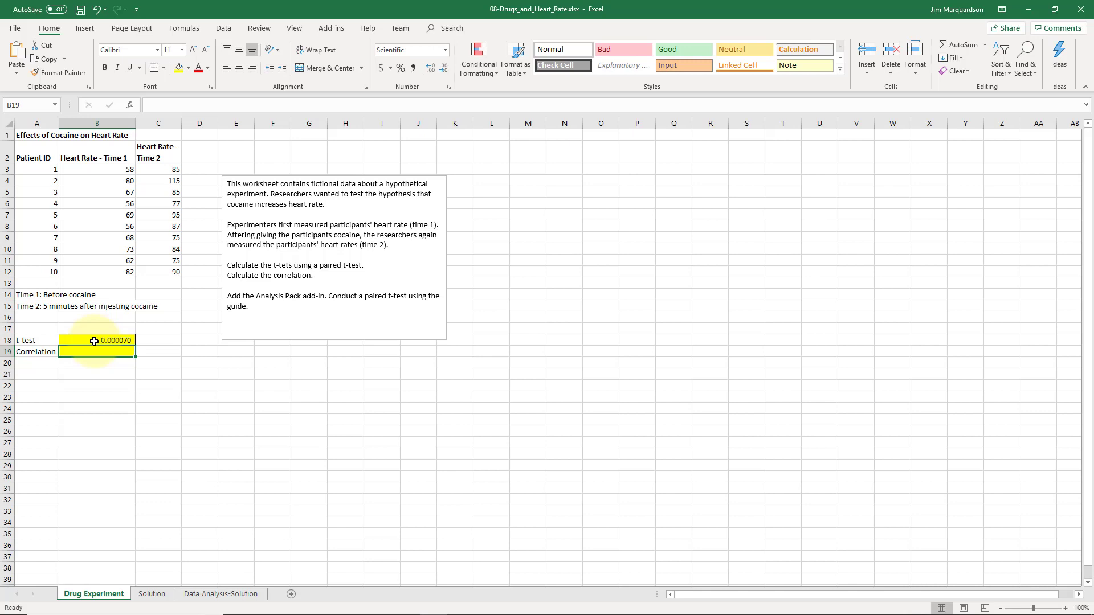
text(=cor)
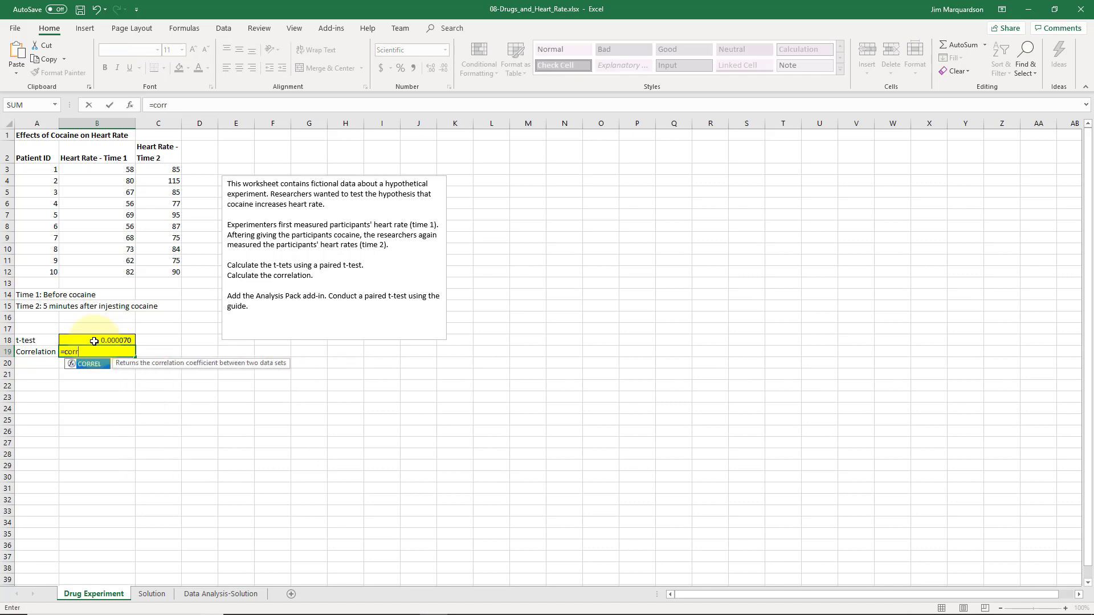
text(r)
key(Tab)
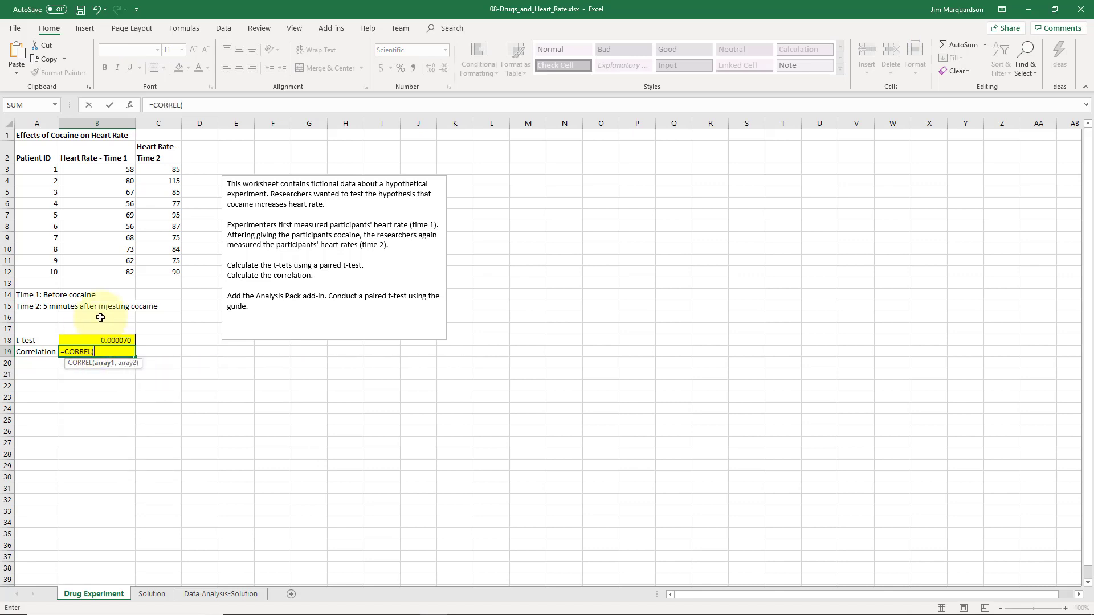
drag(119, 172, 130, 268)
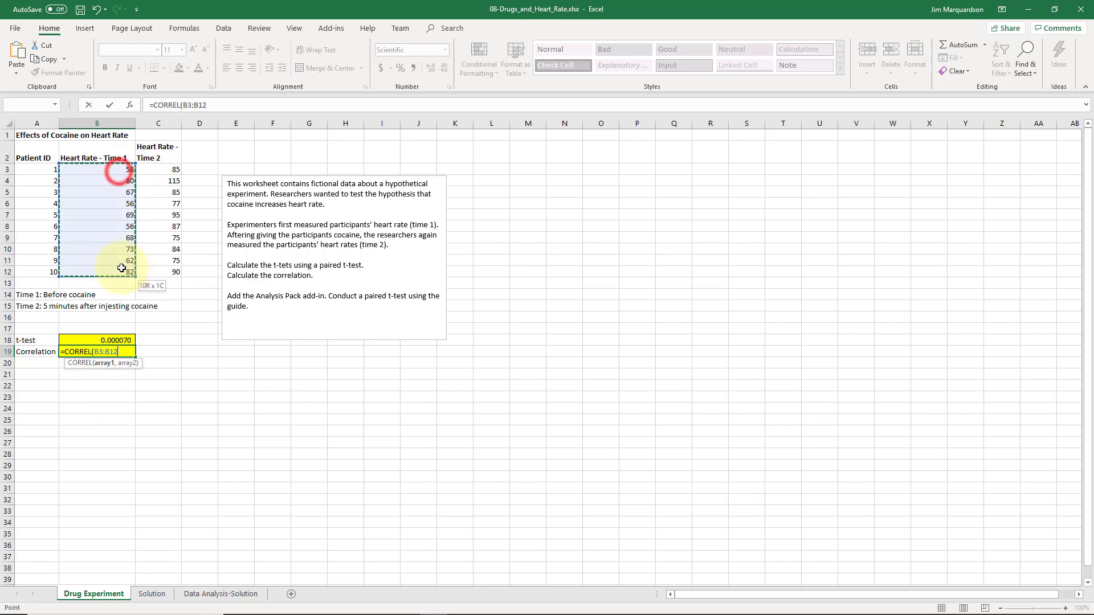
text(,)
drag(171, 169, 174, 275)
key(Return)
Format the correlation in B19 with the comma style and two decimal places.
key(Up)
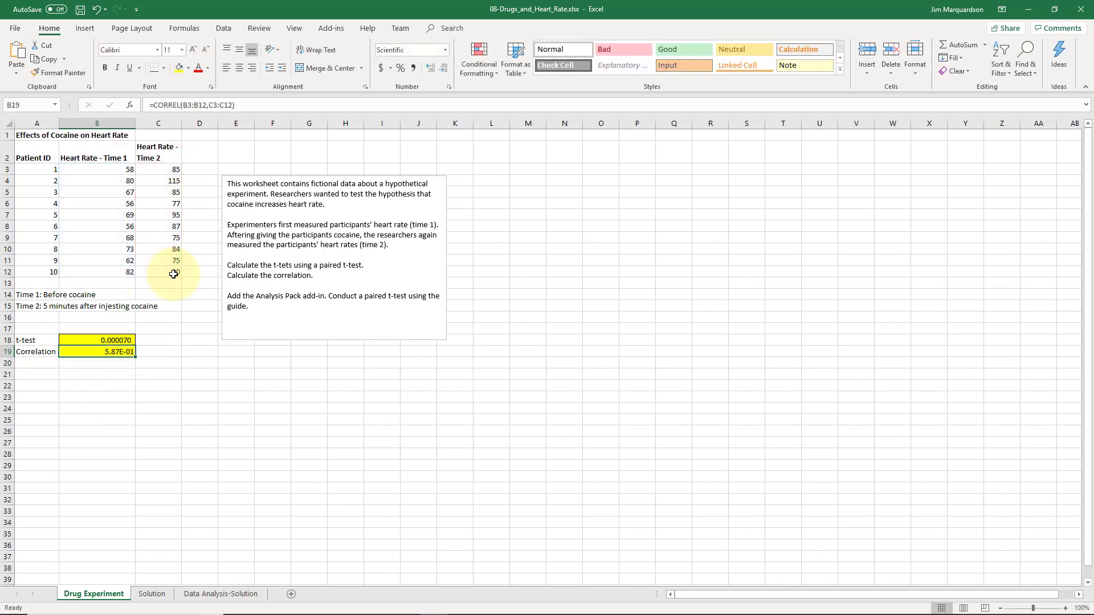
click(415, 69)
click(431, 68)
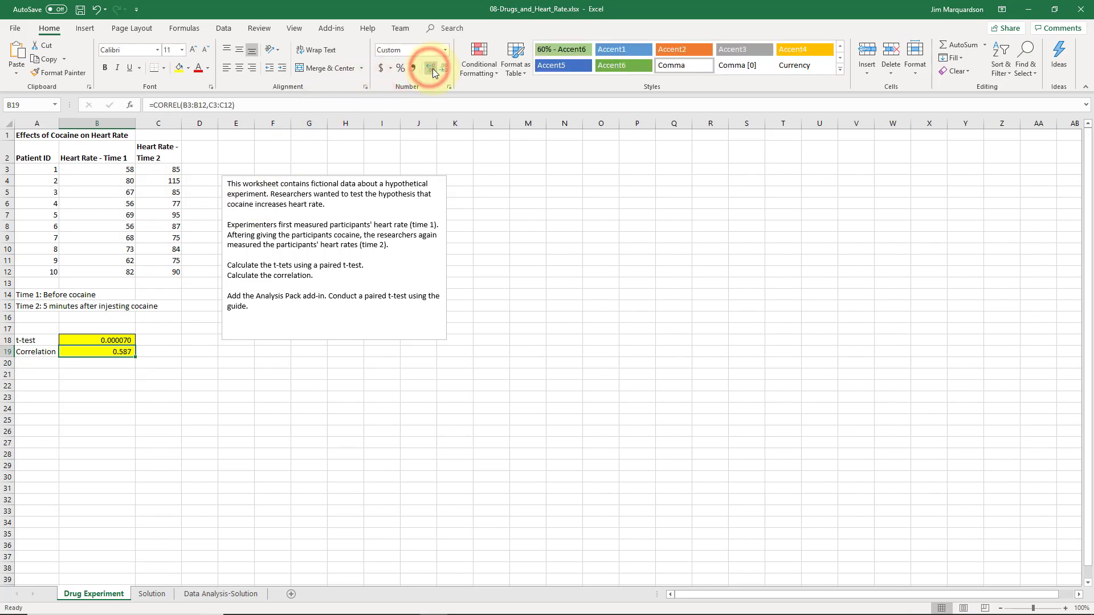
click(443, 69)
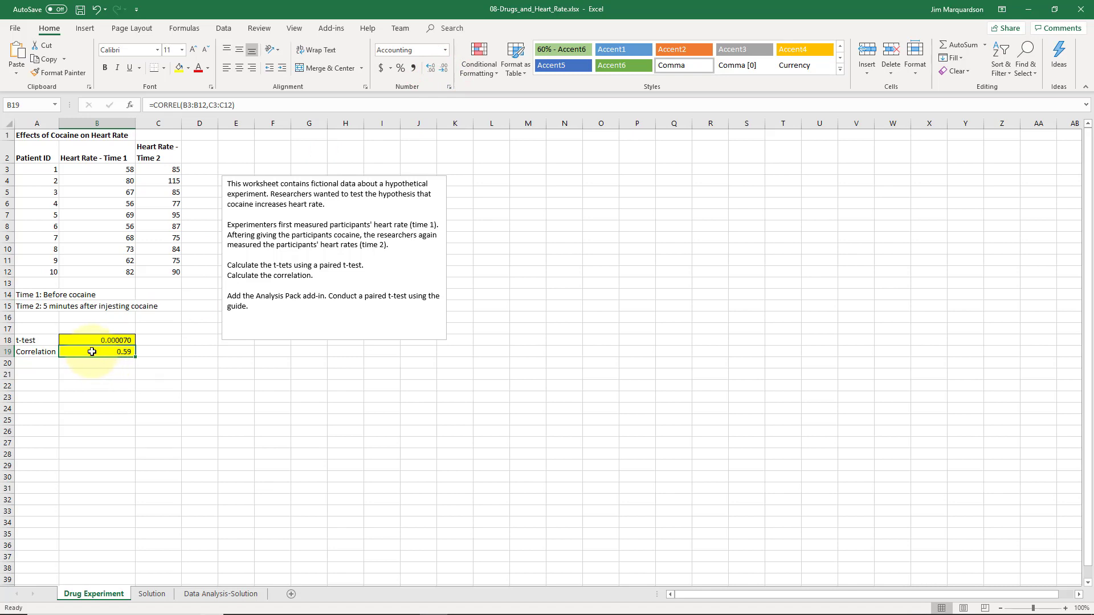
Check the ranges in the CORREL formula and review the t-test and correlation results with their labels and the Time 1 data.
click(191, 105)
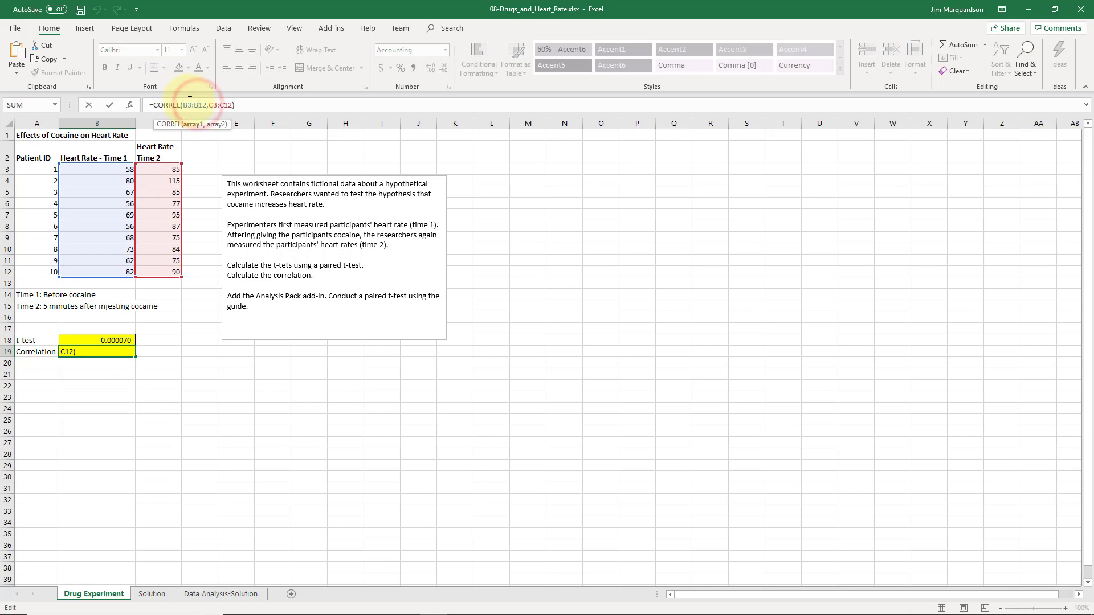
key(Escape)
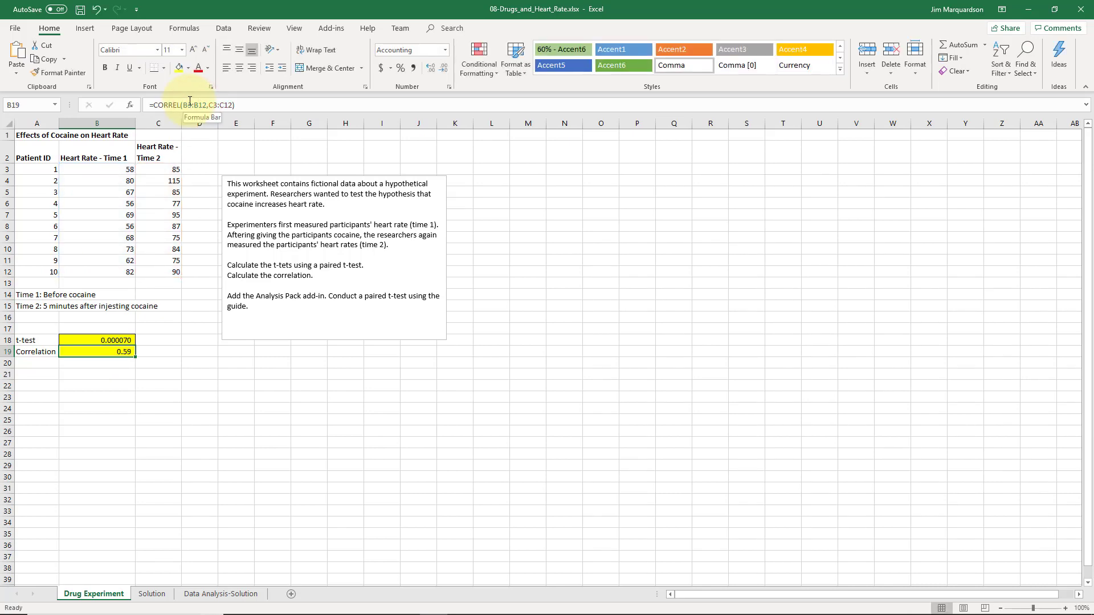
click(108, 329)
click(108, 340)
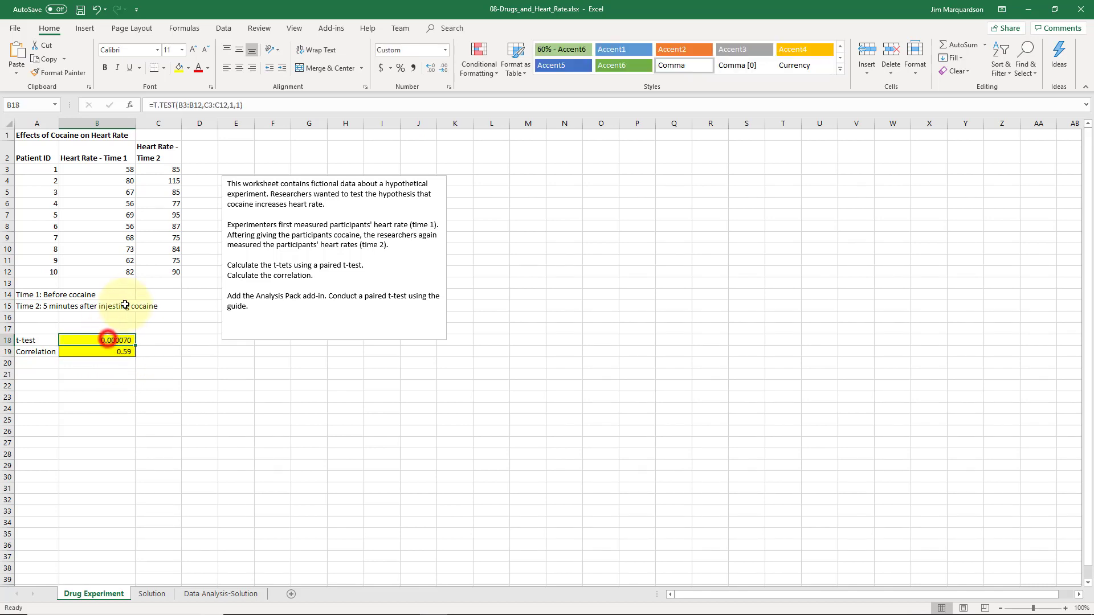
key(Left)
key(Right)
key(Left)
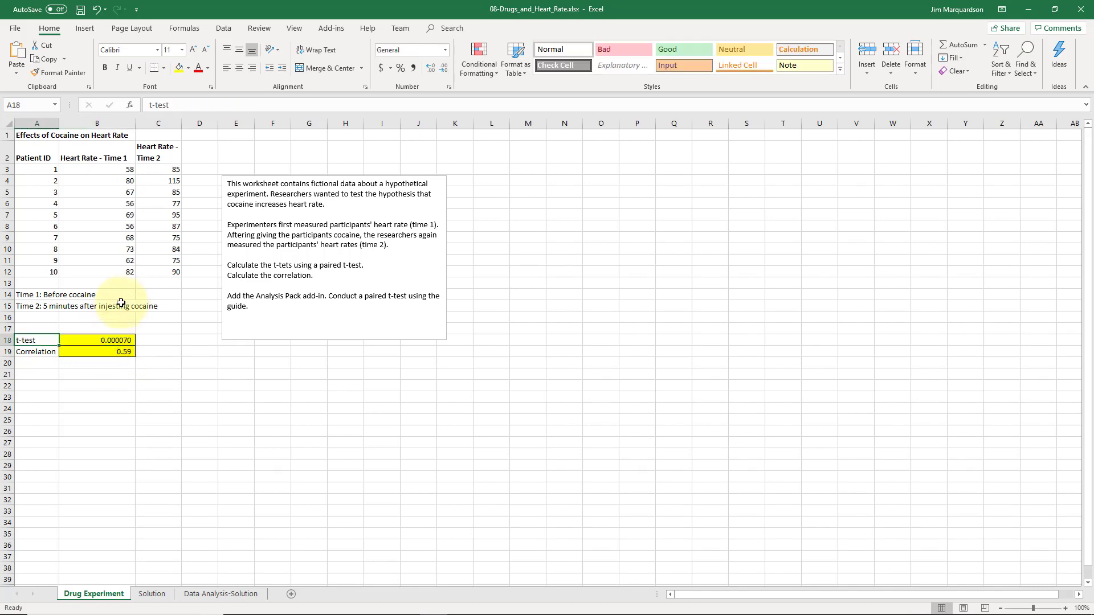
key(Right)
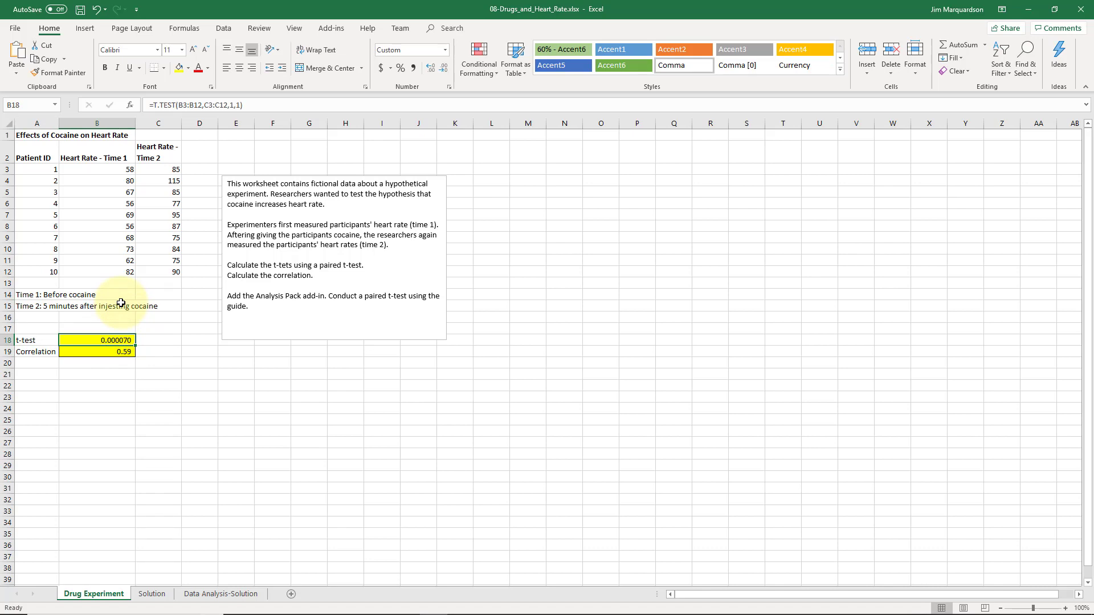
key(Down)
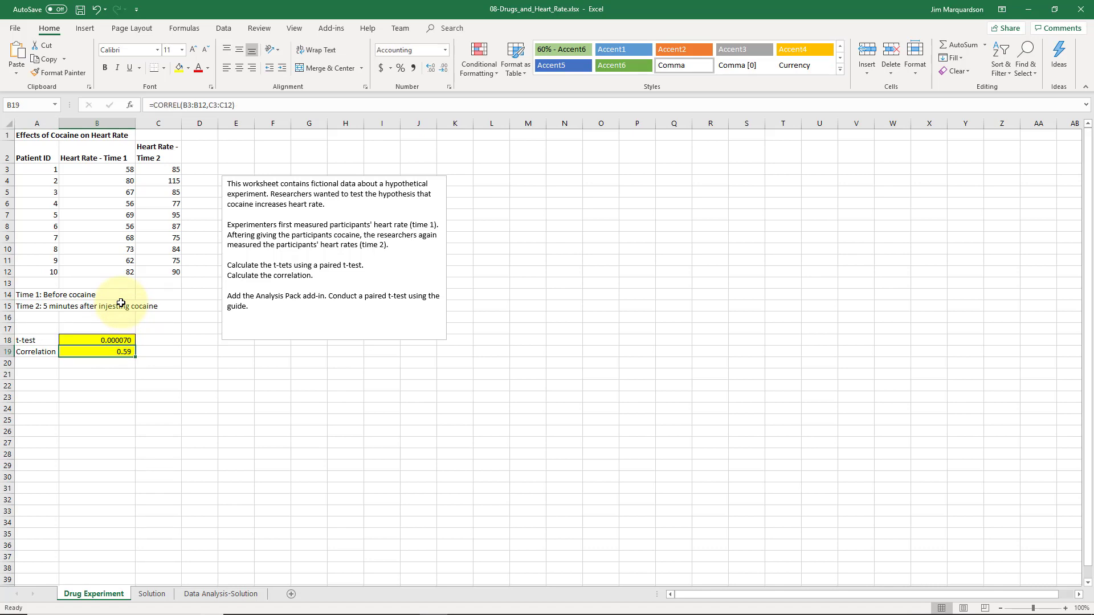
key(Left)
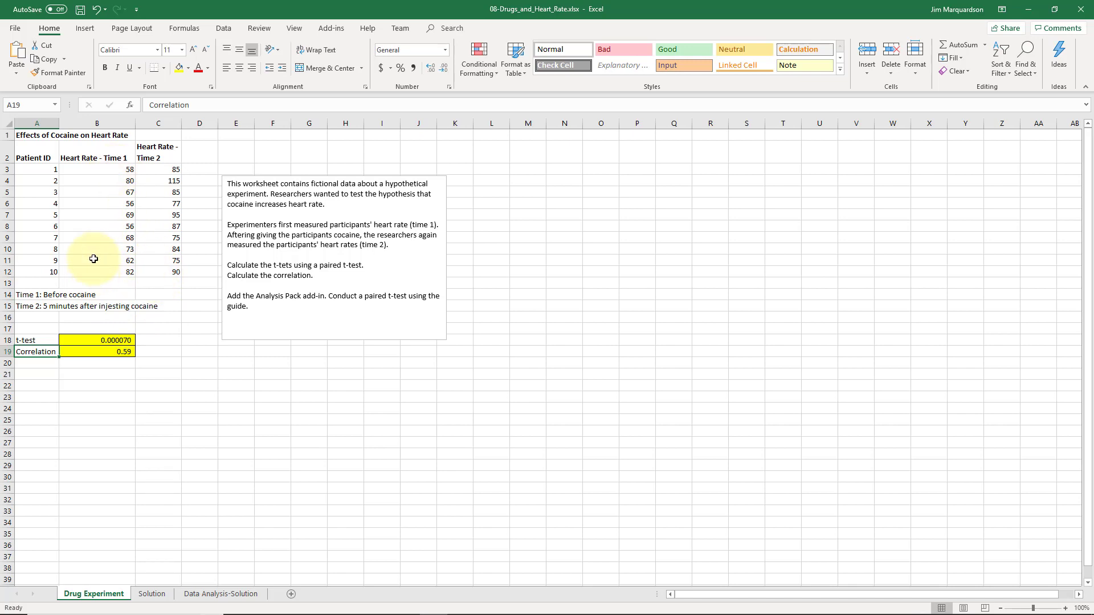
click(85, 170)
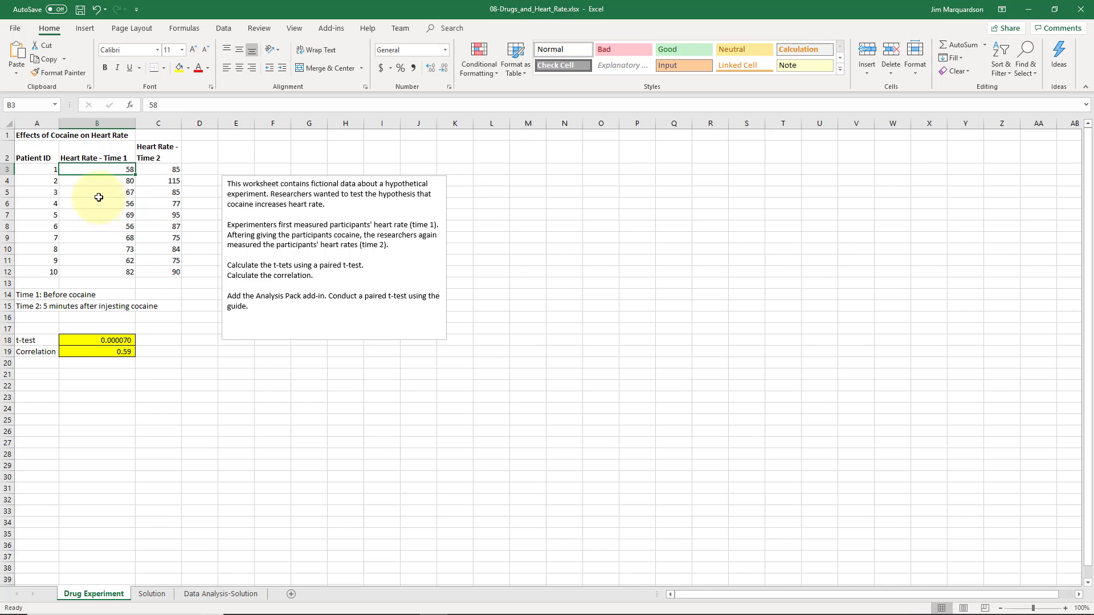
Slightly narrow the Heart Rate - Time 1 column and recheck the correlation in B19 against the heart-rate table.
drag(135, 123, 124, 124)
click(110, 353)
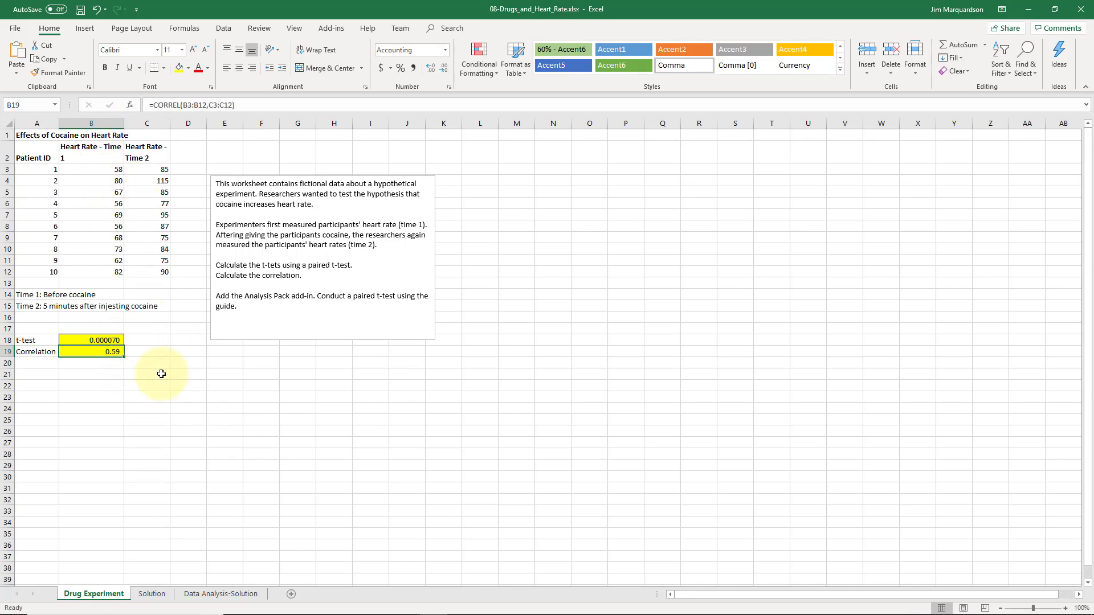
click(151, 280)
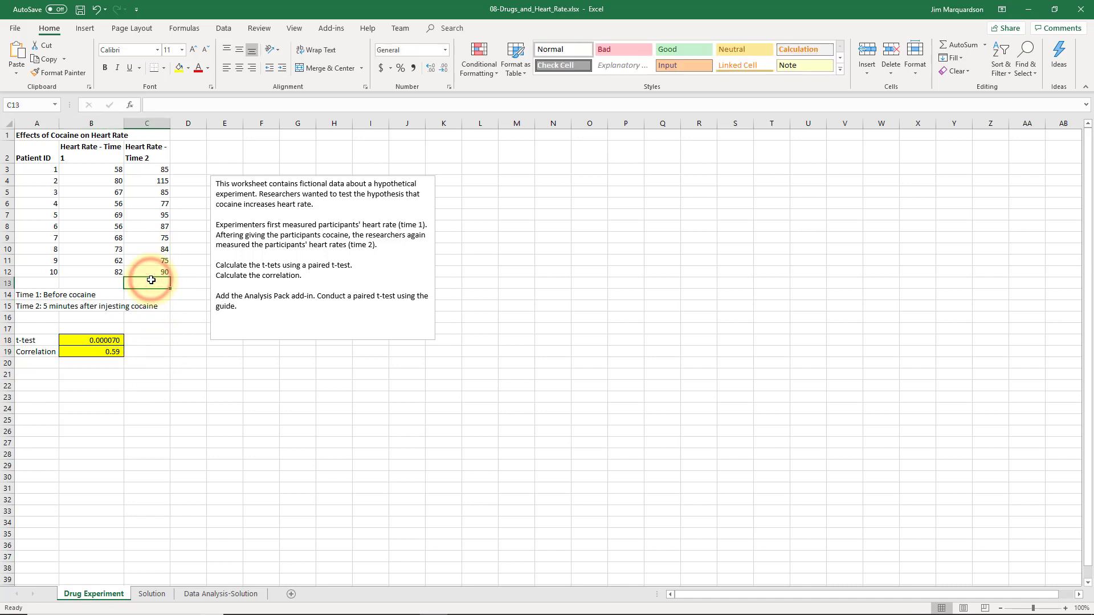
key(Left)
key(Left)
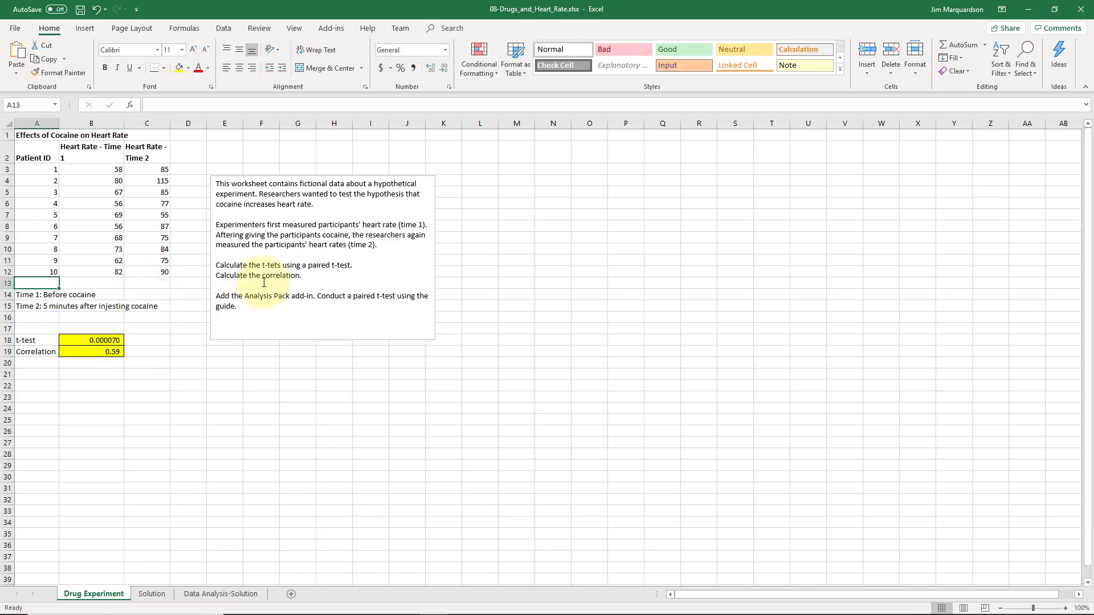
Make sure the Analysis ToolPak is enabled among the available Excel add-ins.
click(52, 139)
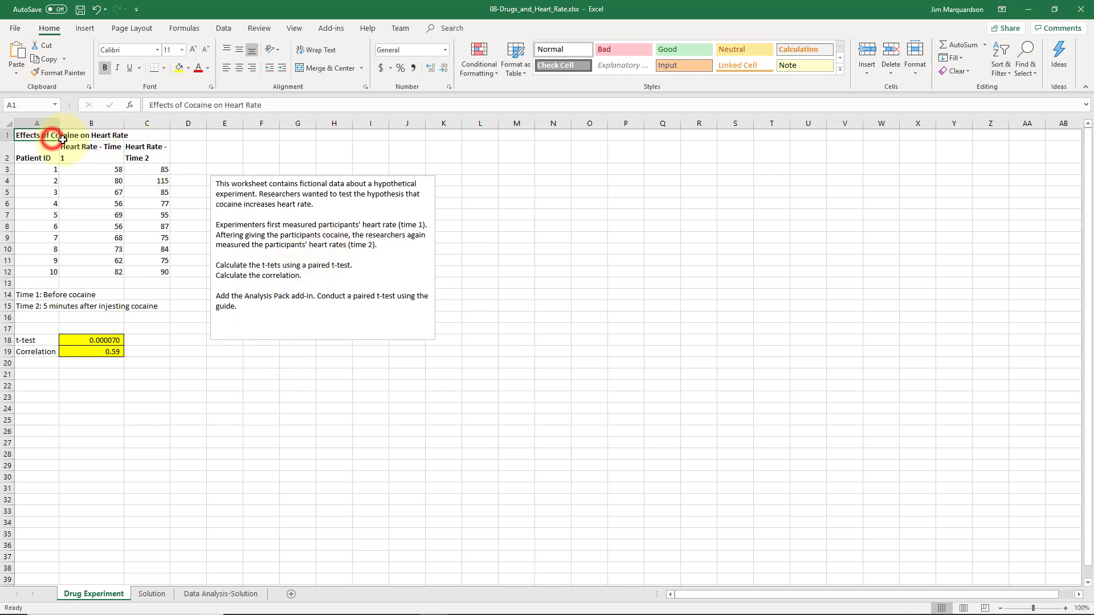
click(18, 30)
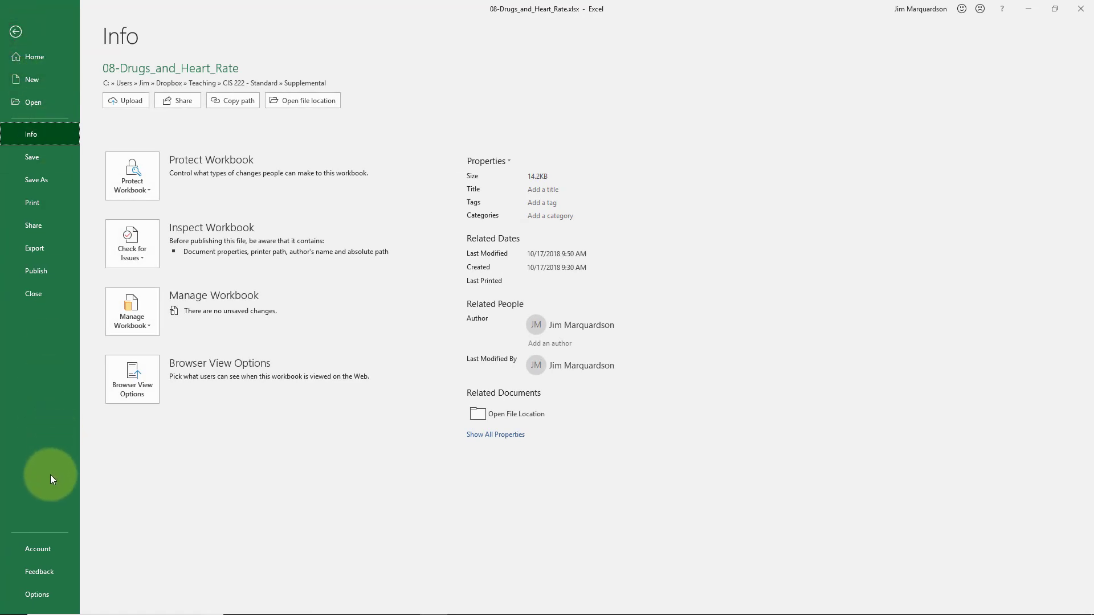
click(37, 595)
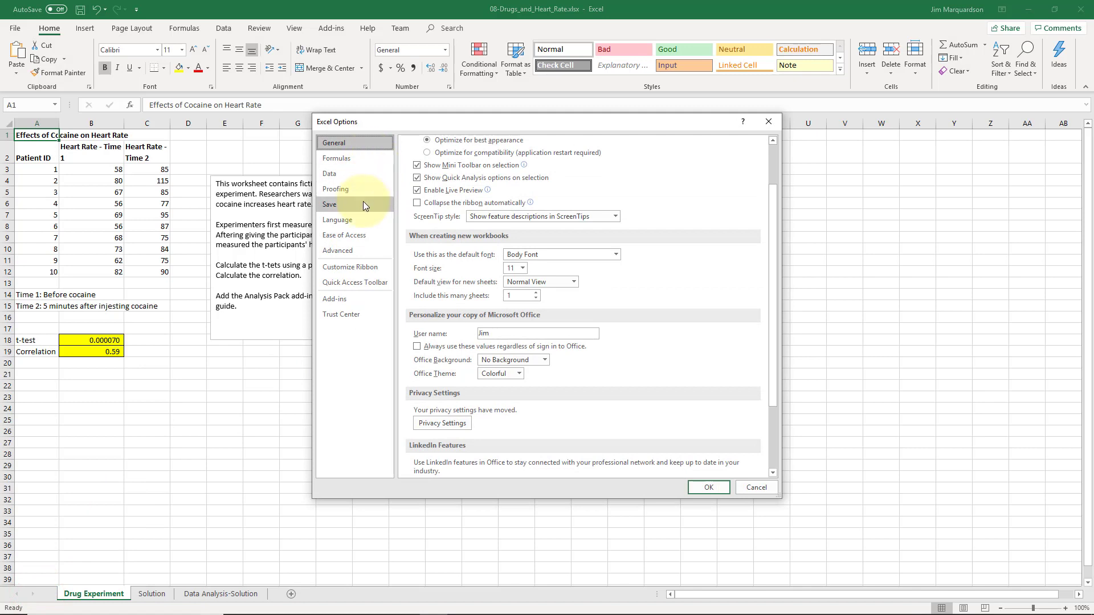
click(347, 300)
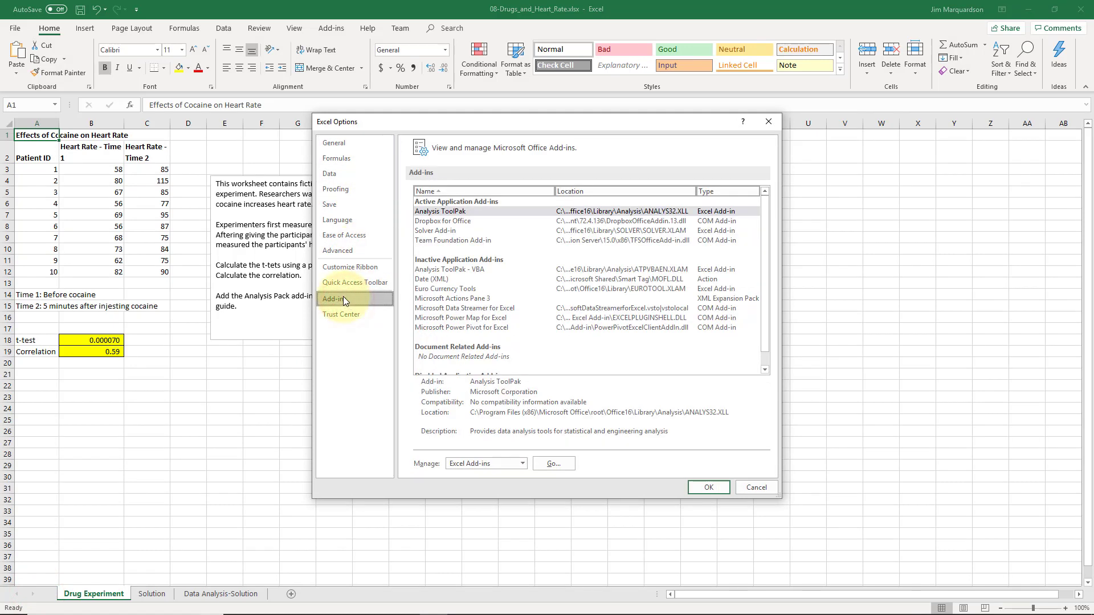
click(471, 214)
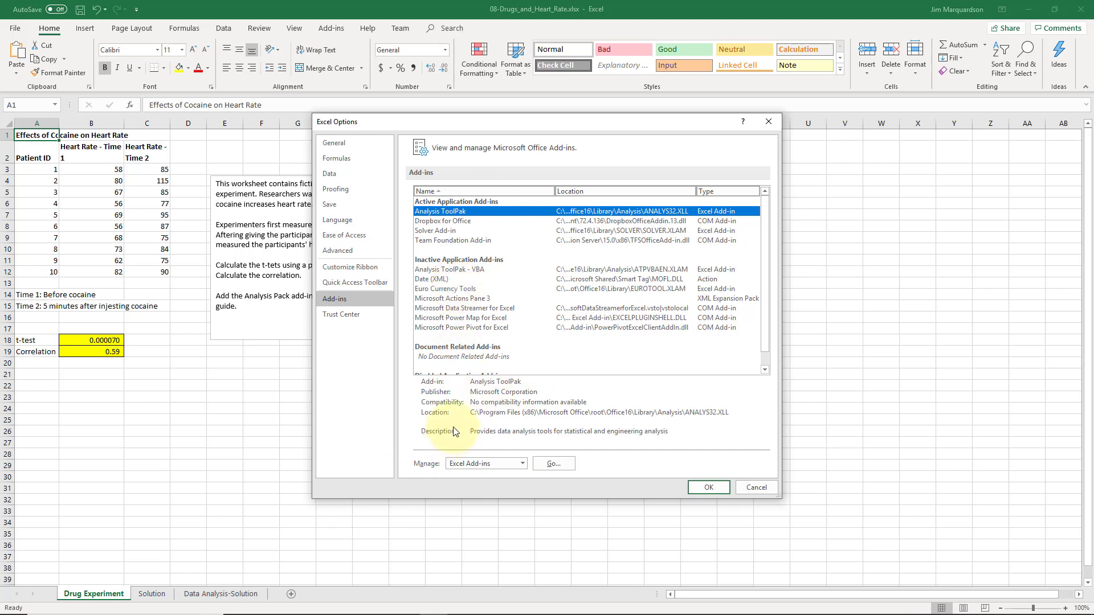
click(551, 465)
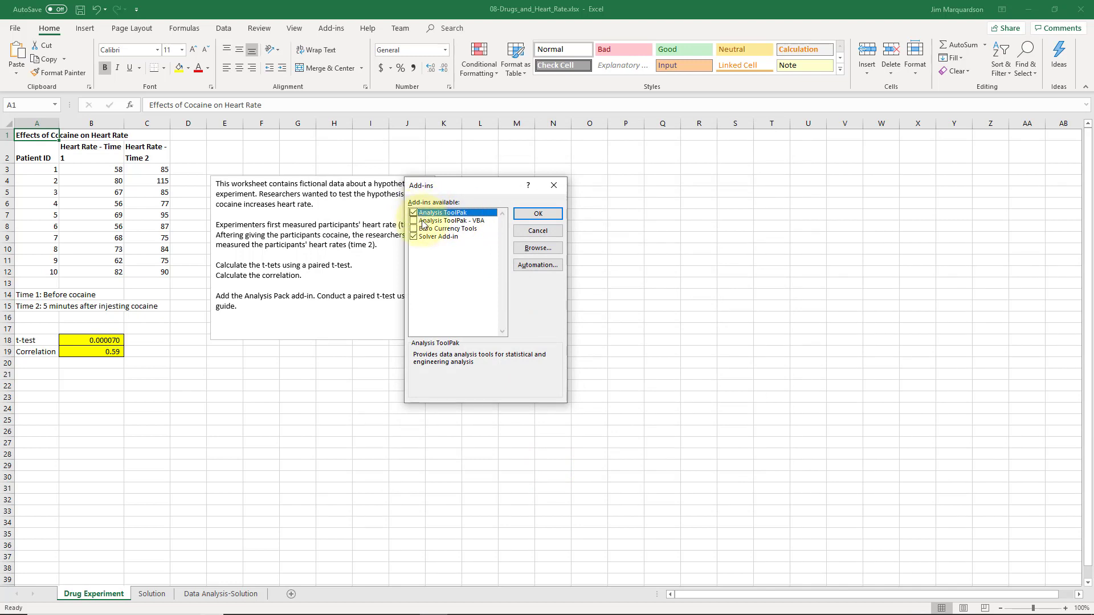
click(523, 214)
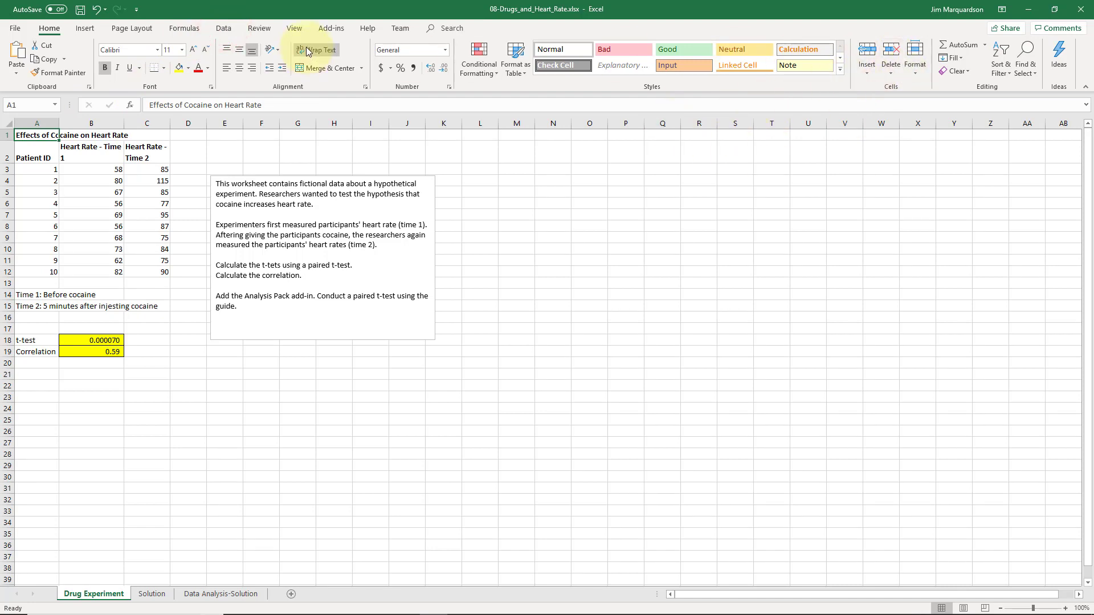
Start the t-Test: Paired Two Sample for Means from the data analysis tools.
click(223, 29)
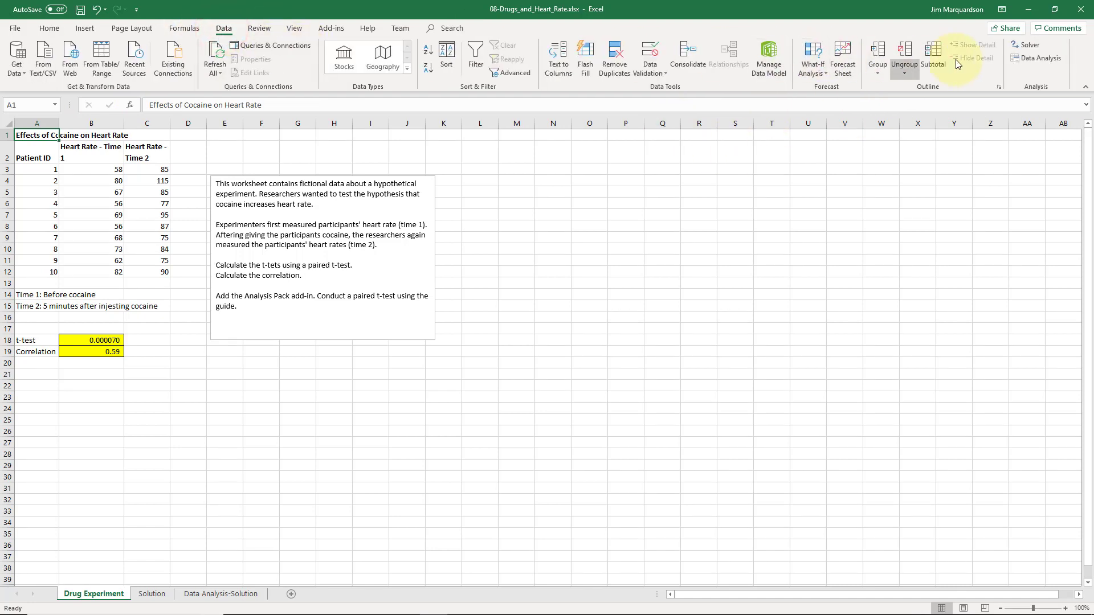
click(1030, 56)
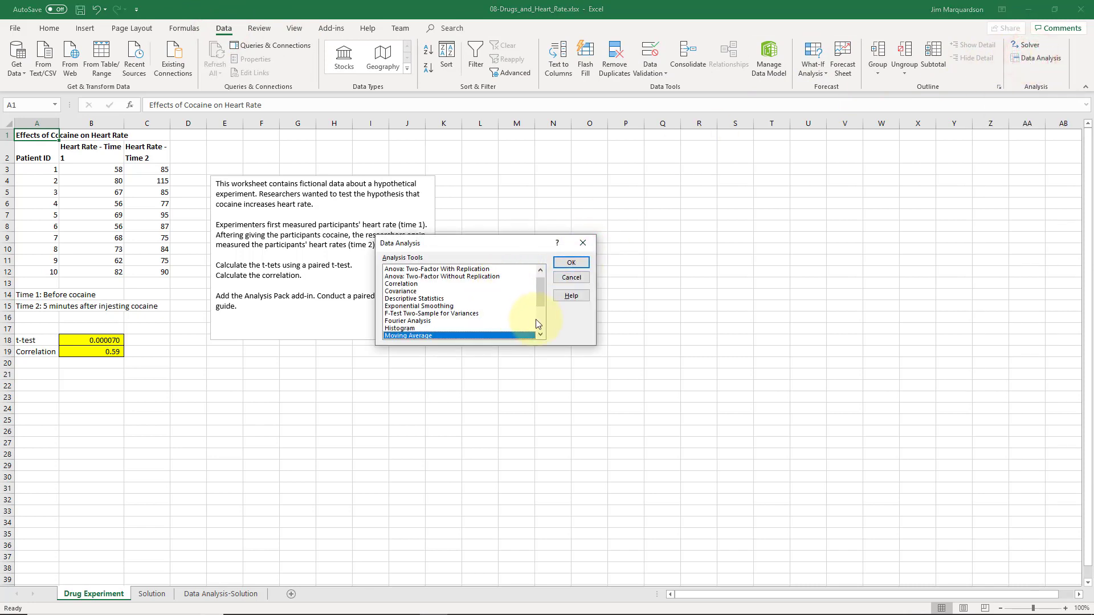
drag(543, 298, 539, 327)
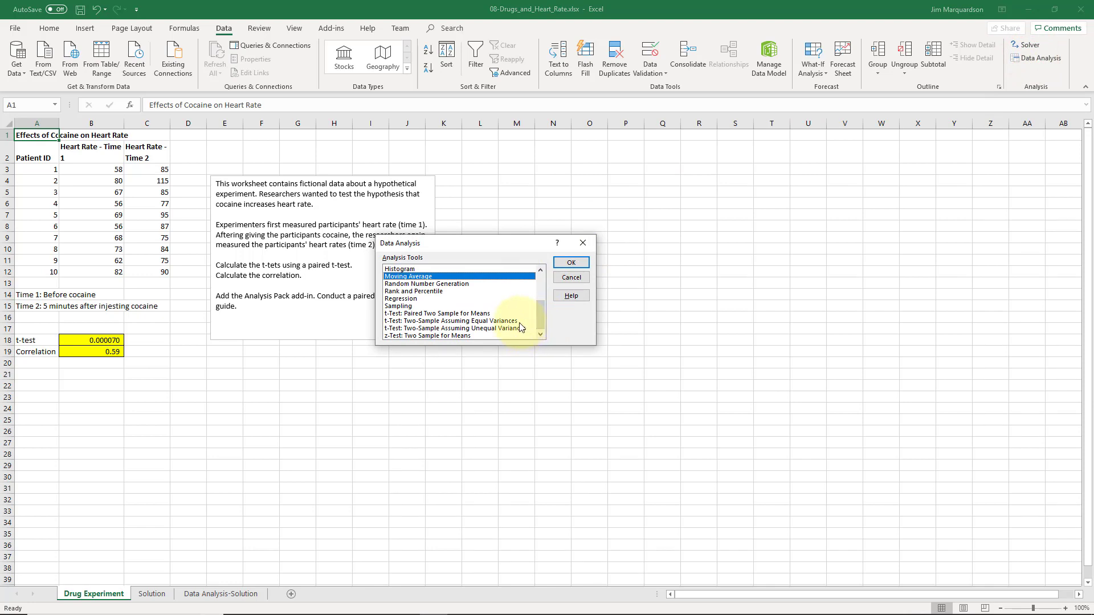
click(401, 314)
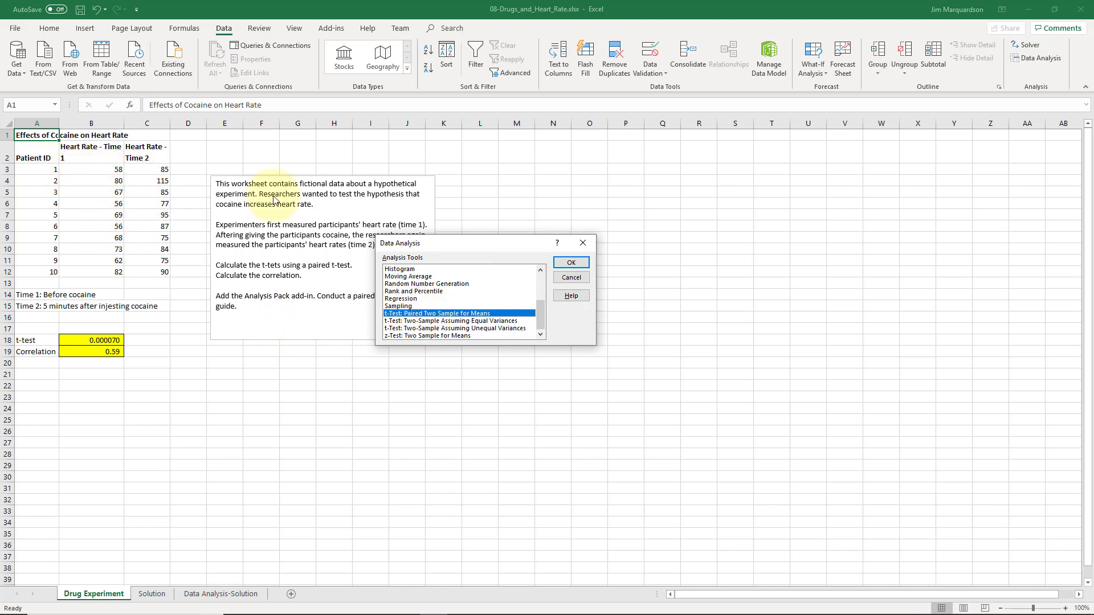
click(569, 263)
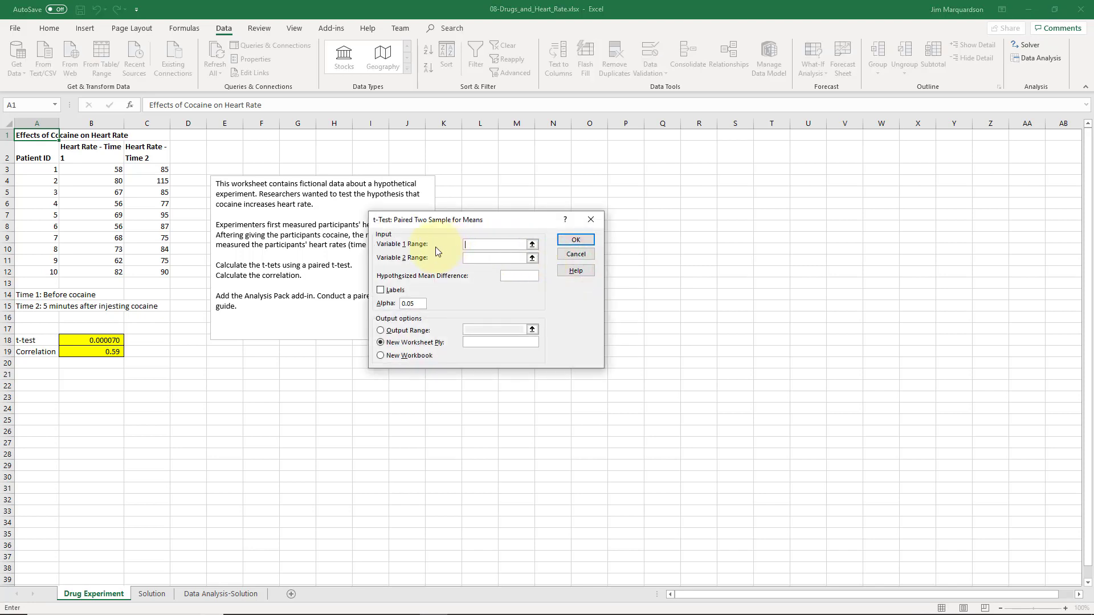
Run the paired t-test with B3:B12 as variable 1 and C3:C12 as variable 2, sending the output to a new worksheet.
click(532, 244)
drag(102, 171, 93, 270)
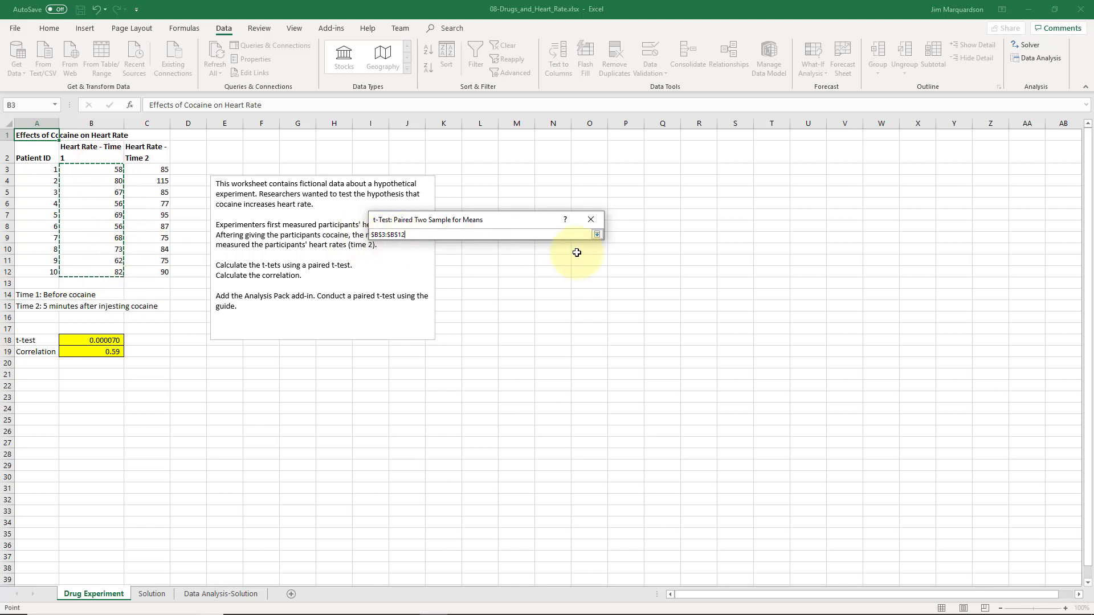
click(597, 234)
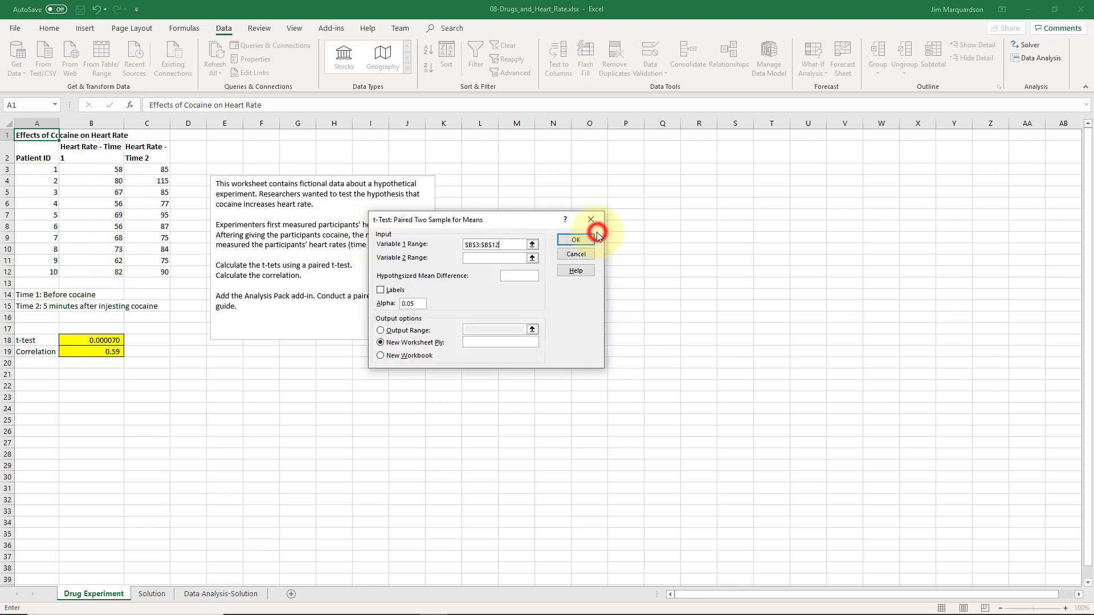
click(530, 257)
drag(146, 169, 149, 273)
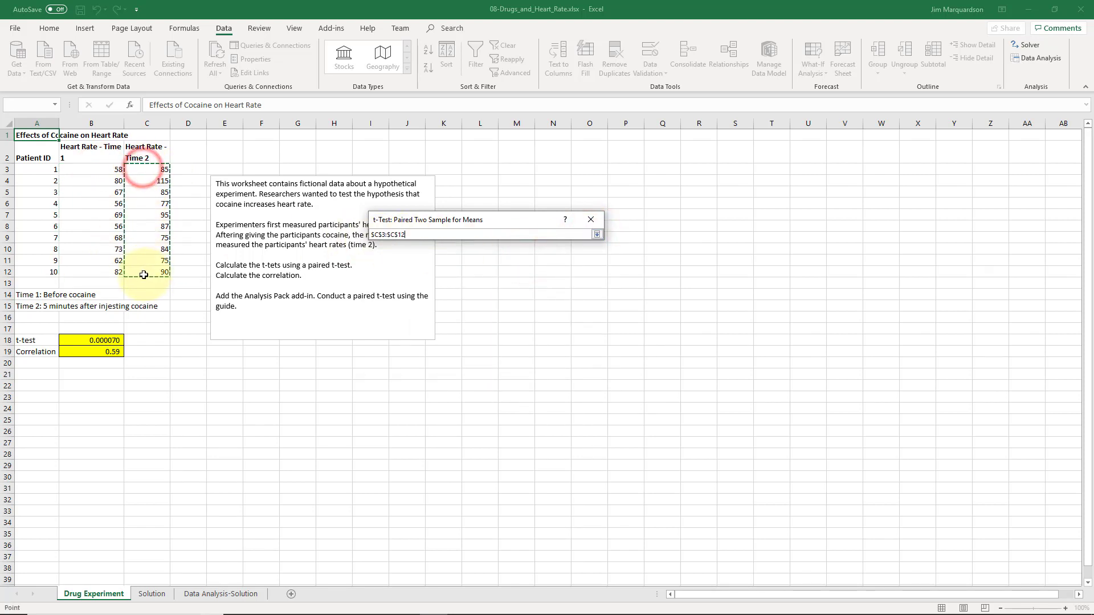
click(598, 234)
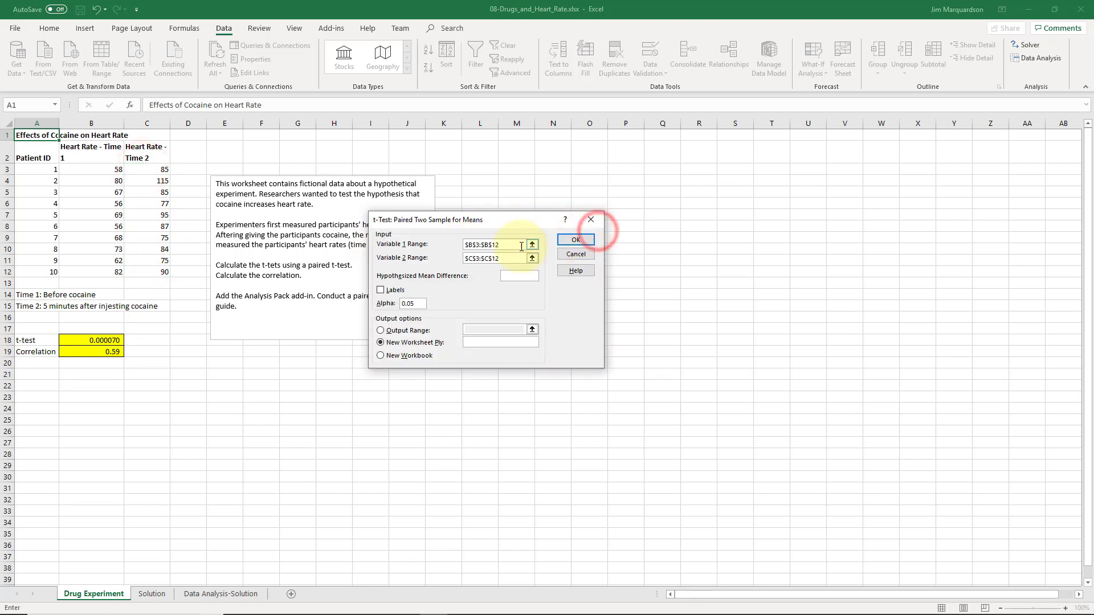
click(522, 276)
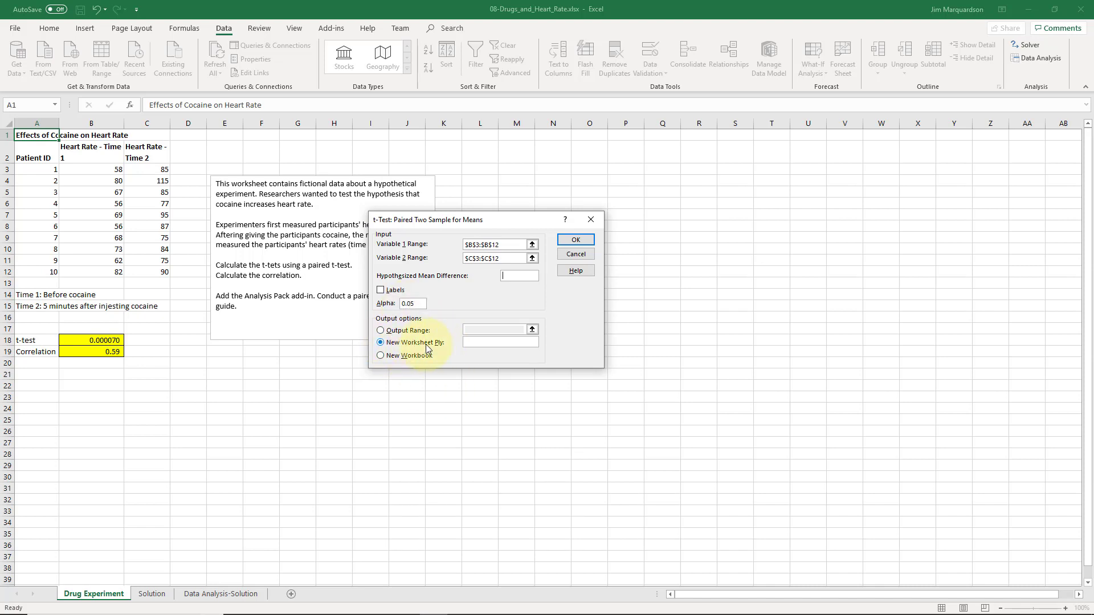
click(575, 242)
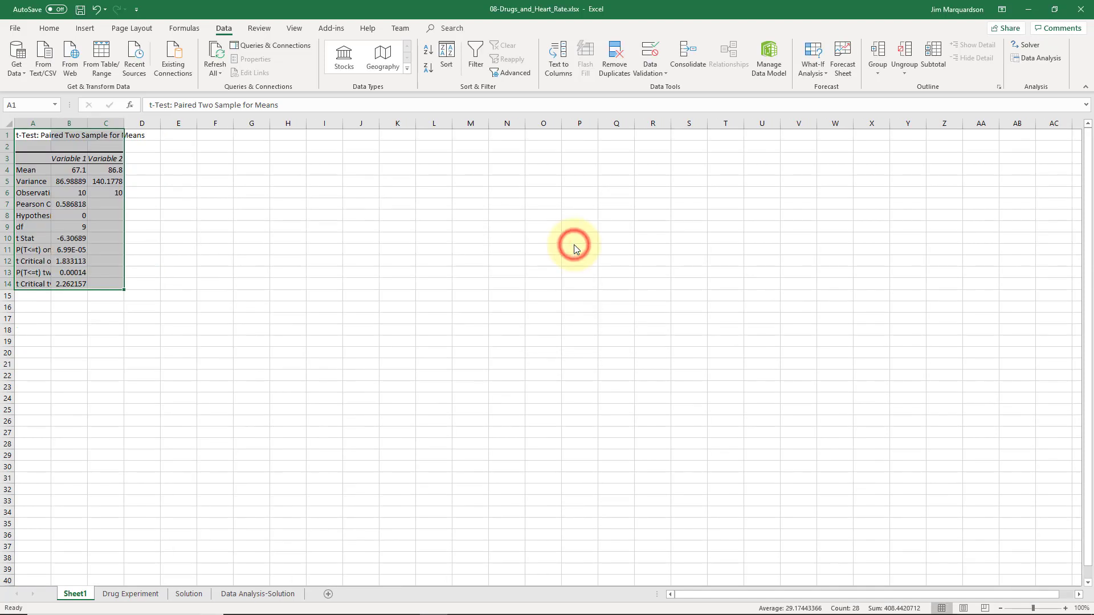
Widen column B of the t-test output and format the one-tail p-value in B11 with the comma style and seven decimal places.
click(294, 318)
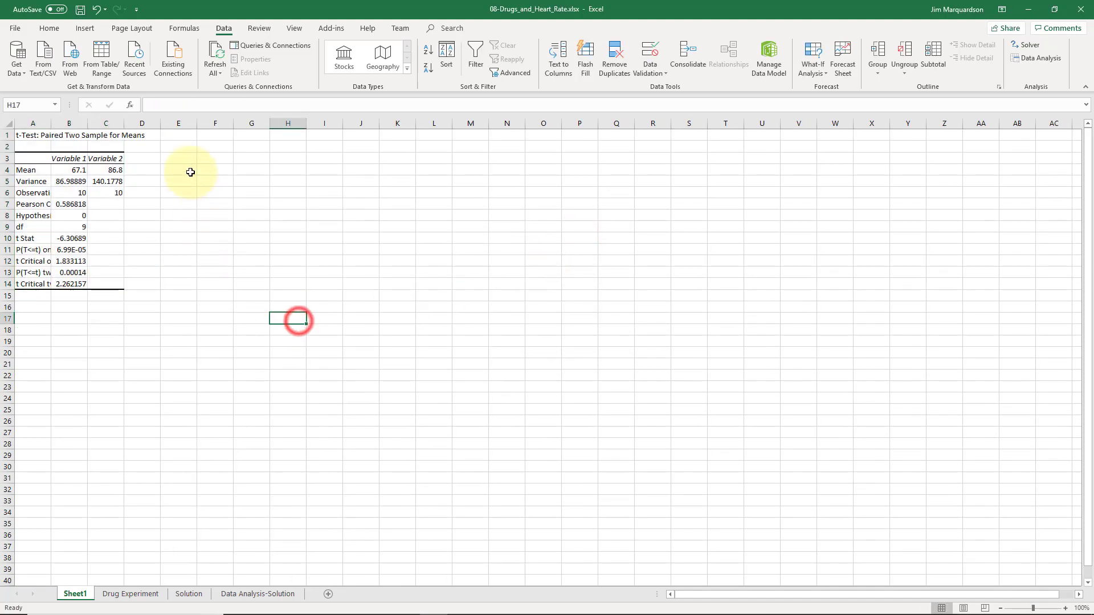
double_click(89, 122)
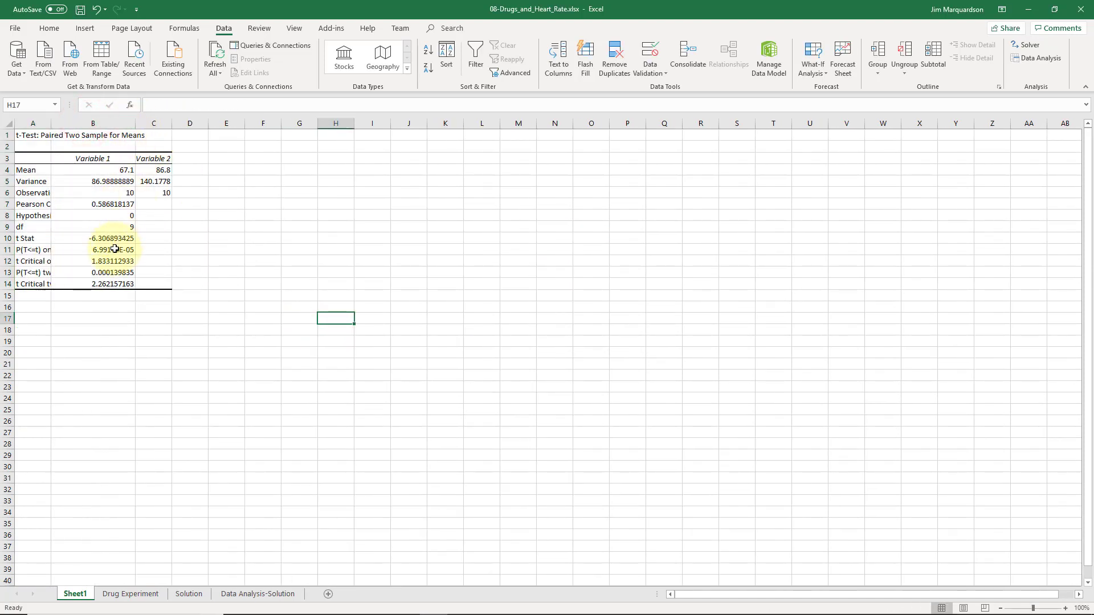
click(114, 248)
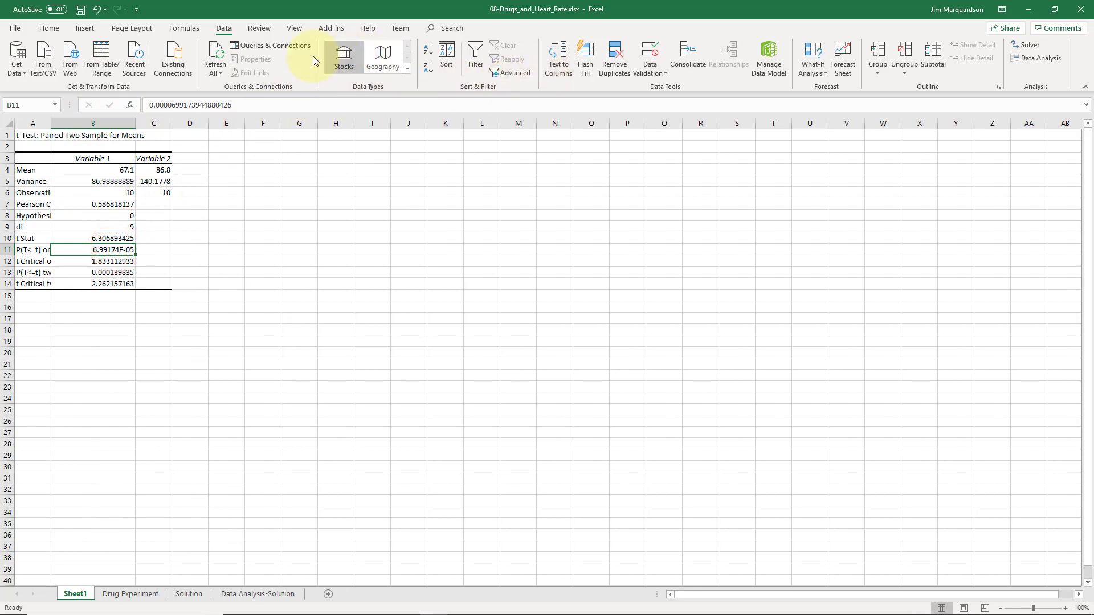
click(49, 28)
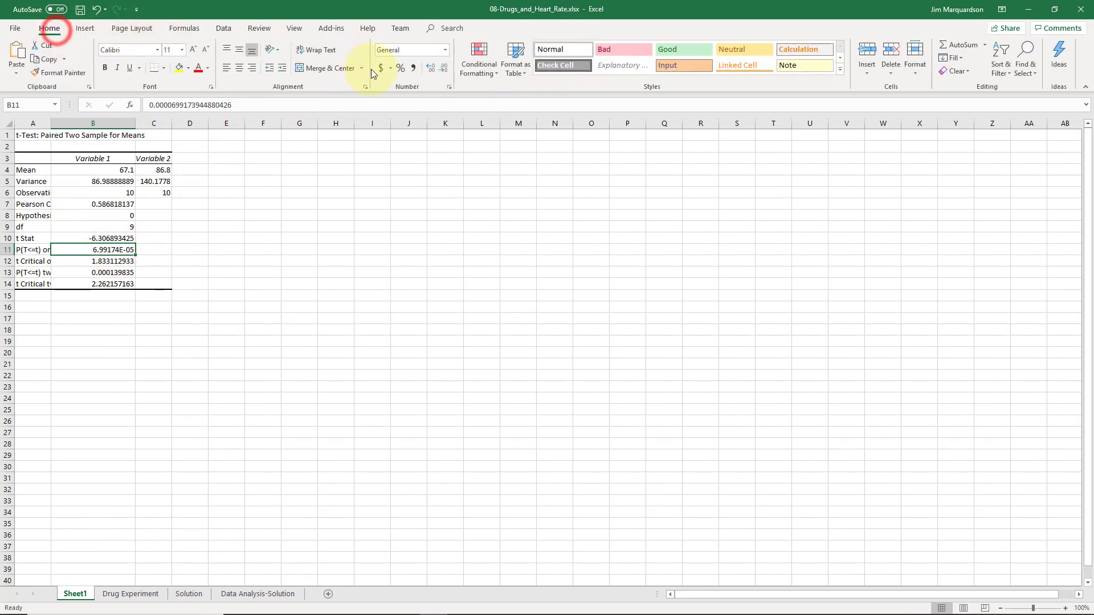
click(414, 68)
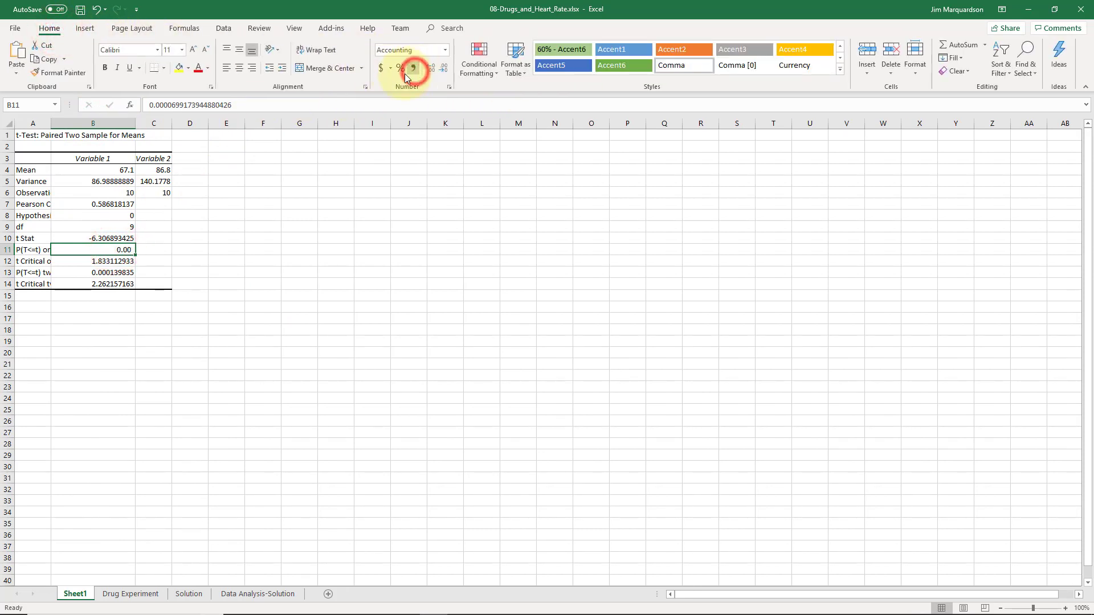
double_click(135, 123)
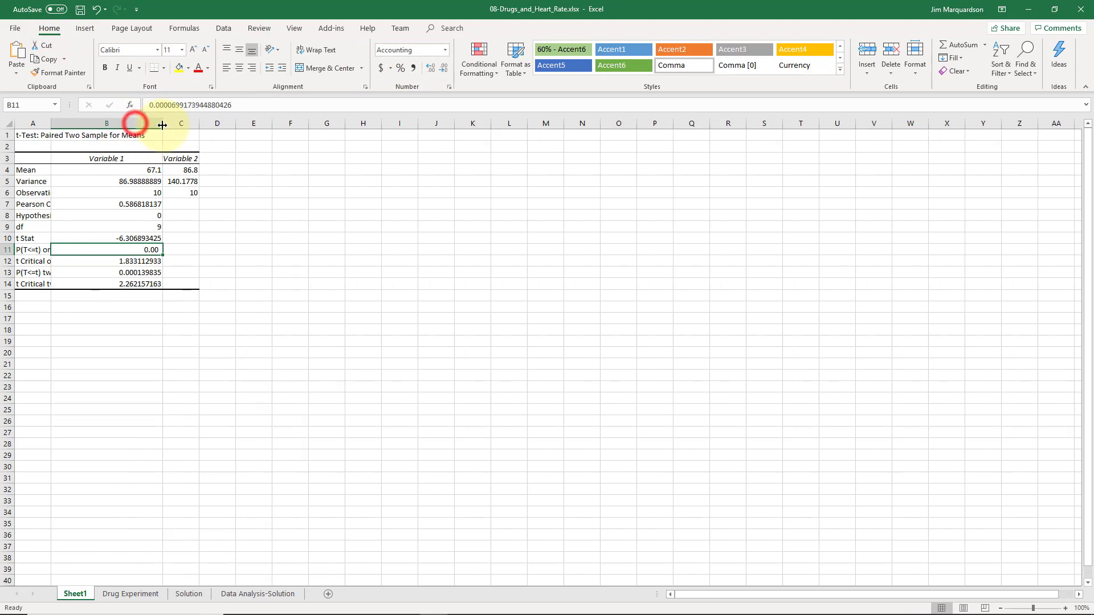
click(431, 68)
click(431, 68)
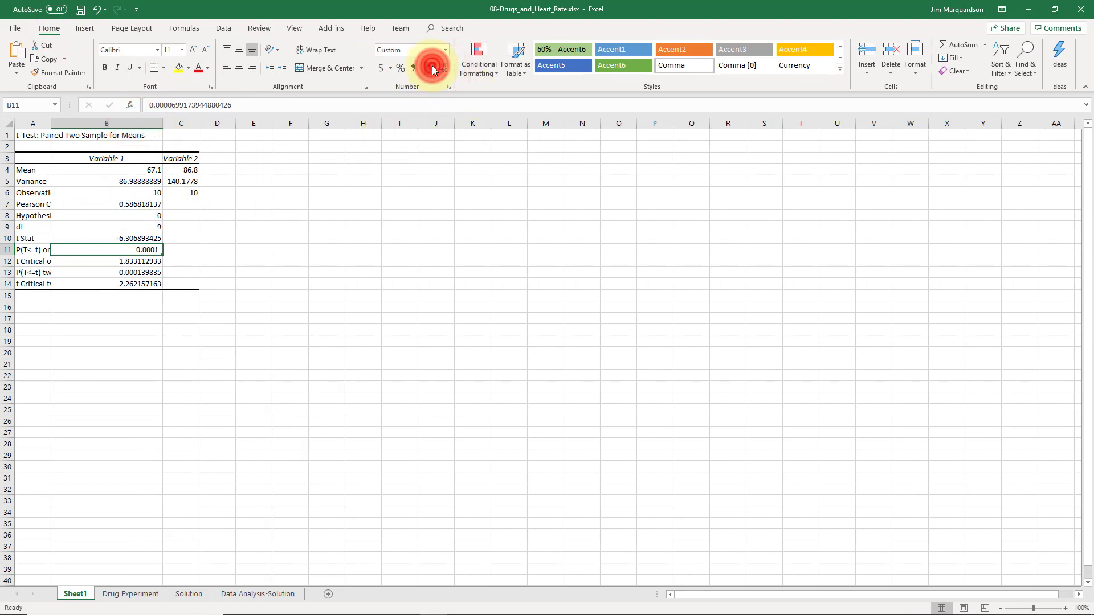
click(432, 69)
click(432, 68)
click(432, 69)
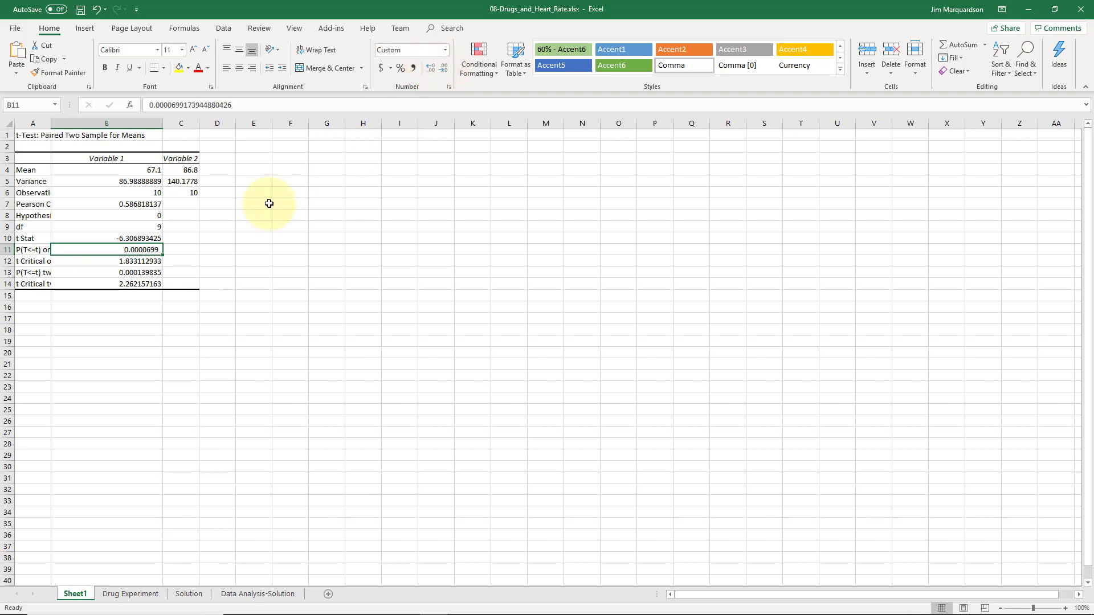
Widen column A of the t-test output until its longest row label, Hypothesized Mean Difference, fits.
drag(52, 123, 108, 125)
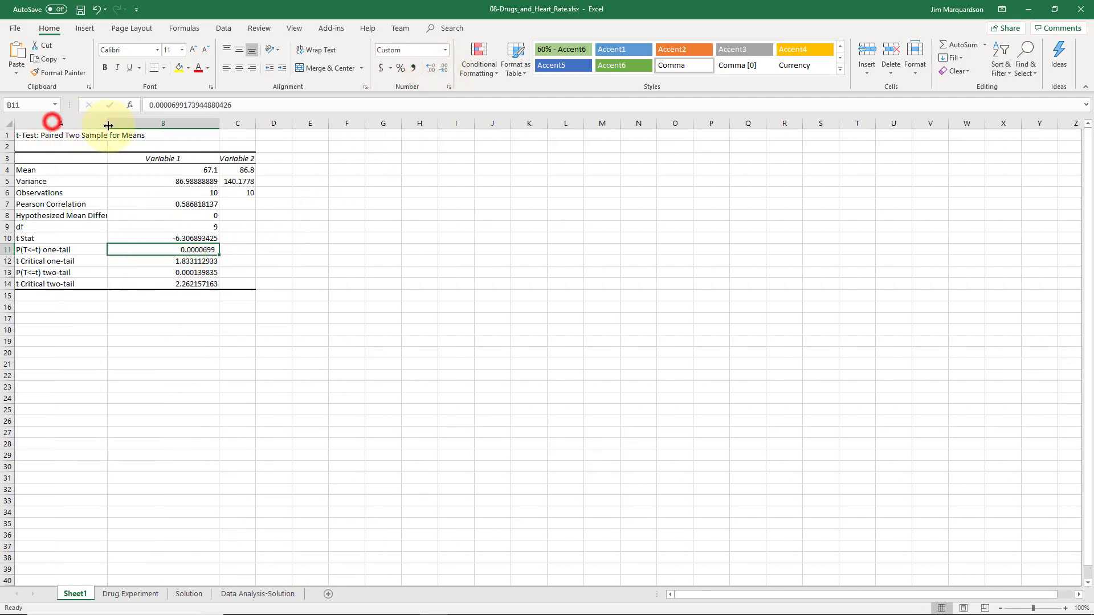
double_click(108, 124)
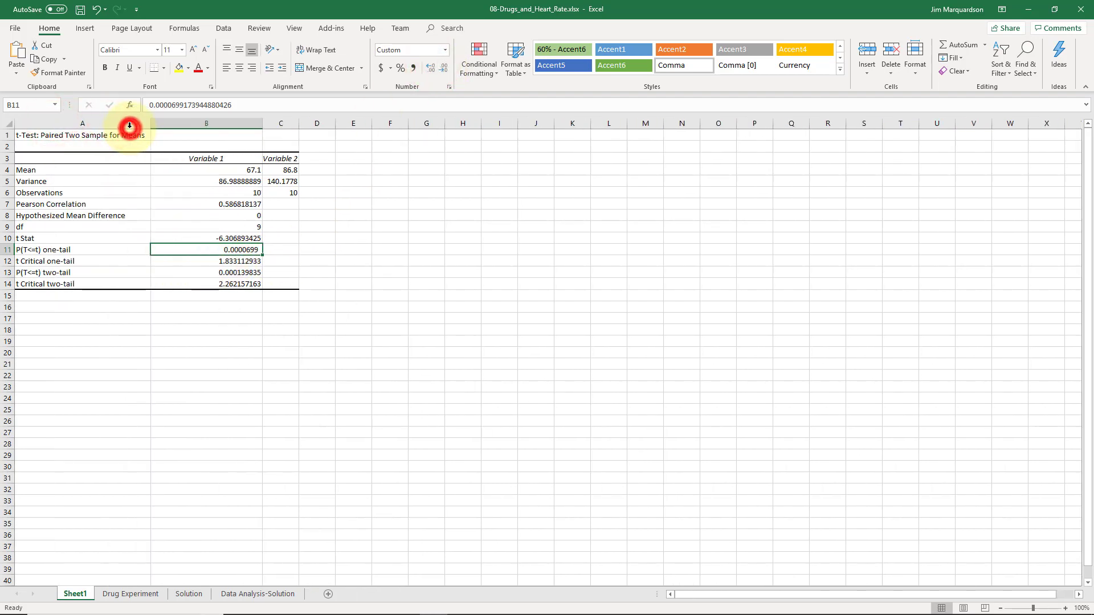
click(178, 215)
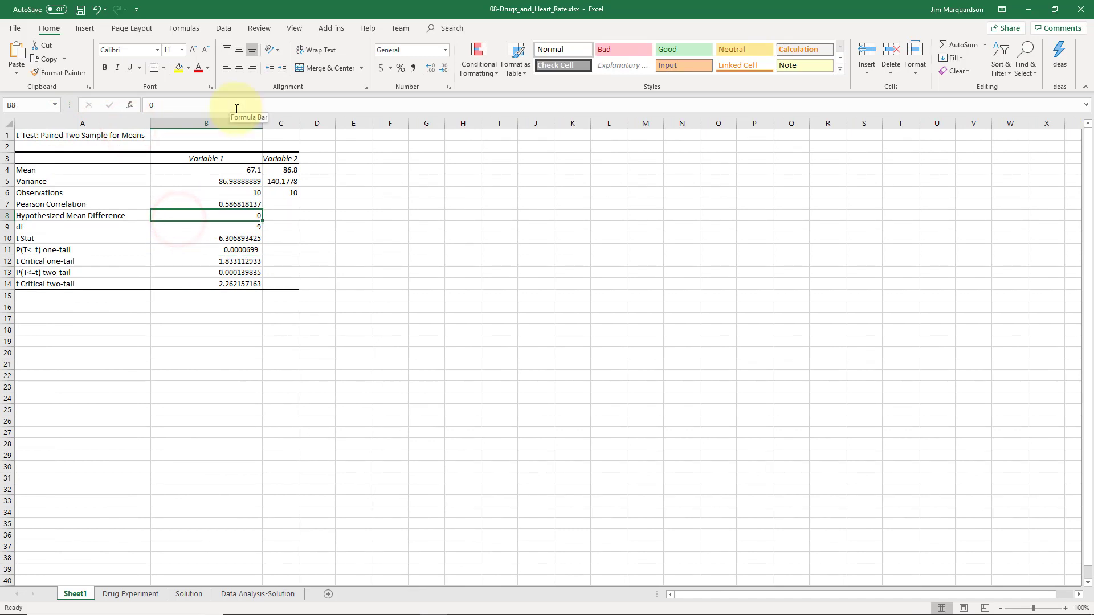
Replace the variable headings in the t-test output with Before Cocaine in B3 and After Cocaine in C3.
key(Up)
key(Up)
key(Up)
key(Up)
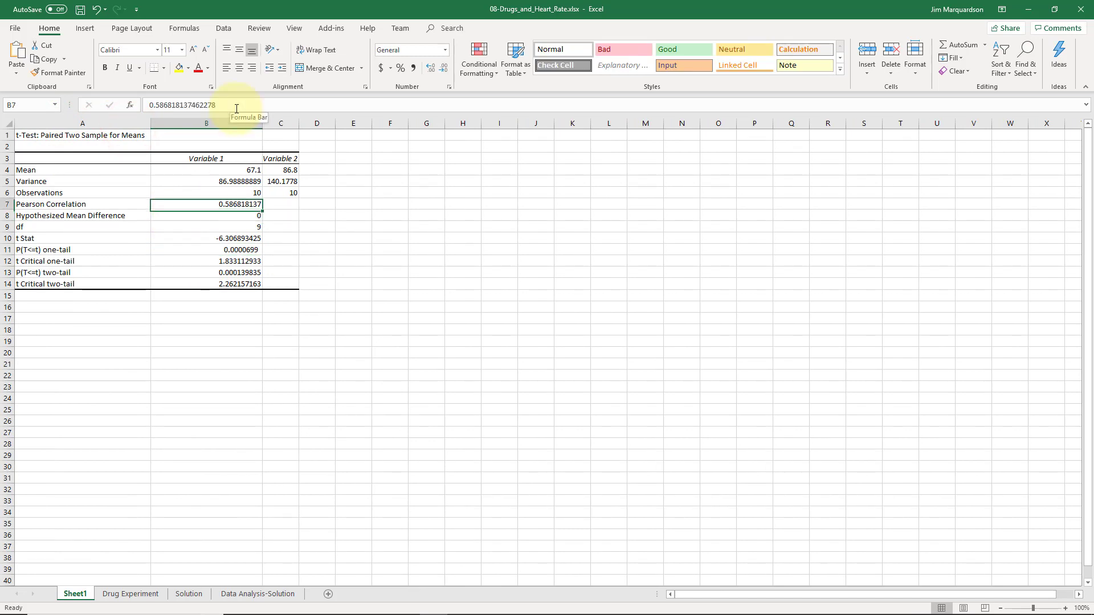
click(172, 154)
text(Before)
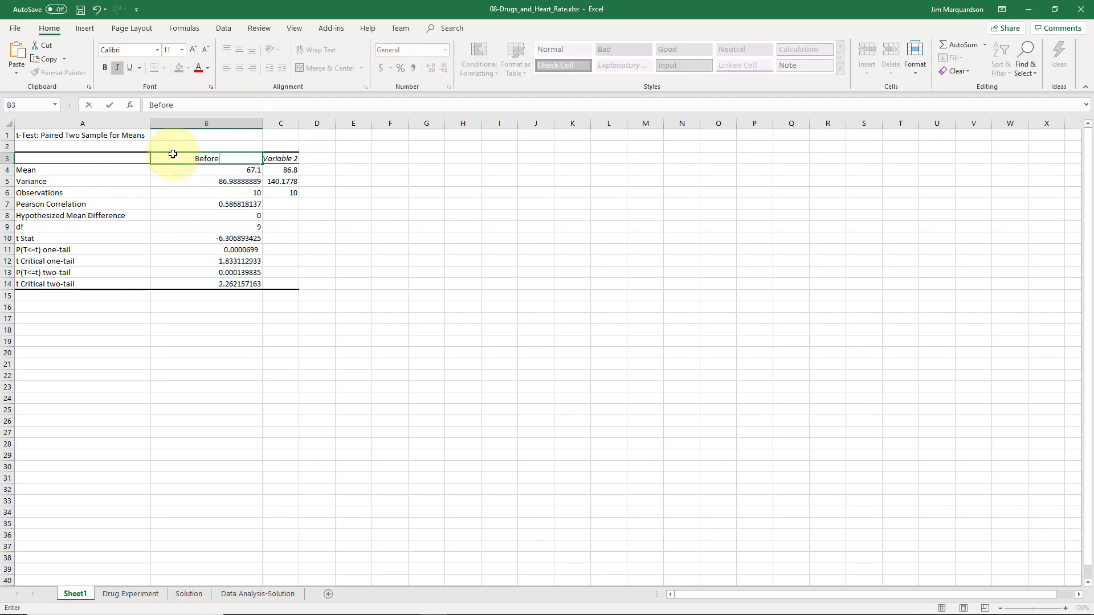
text( Cocaine)
key(Tab)
text(AF)
key(BackSpace)
key(BackSpace)
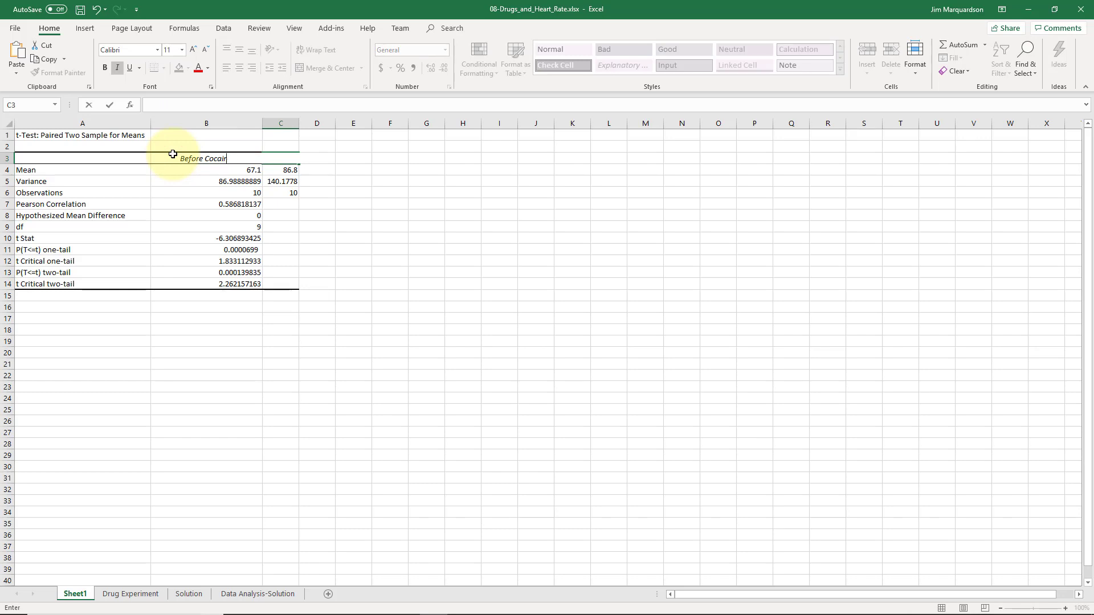
key(Tab)
key(Left)
text(af)
text(fter Co)
text(caine)
key(Return)
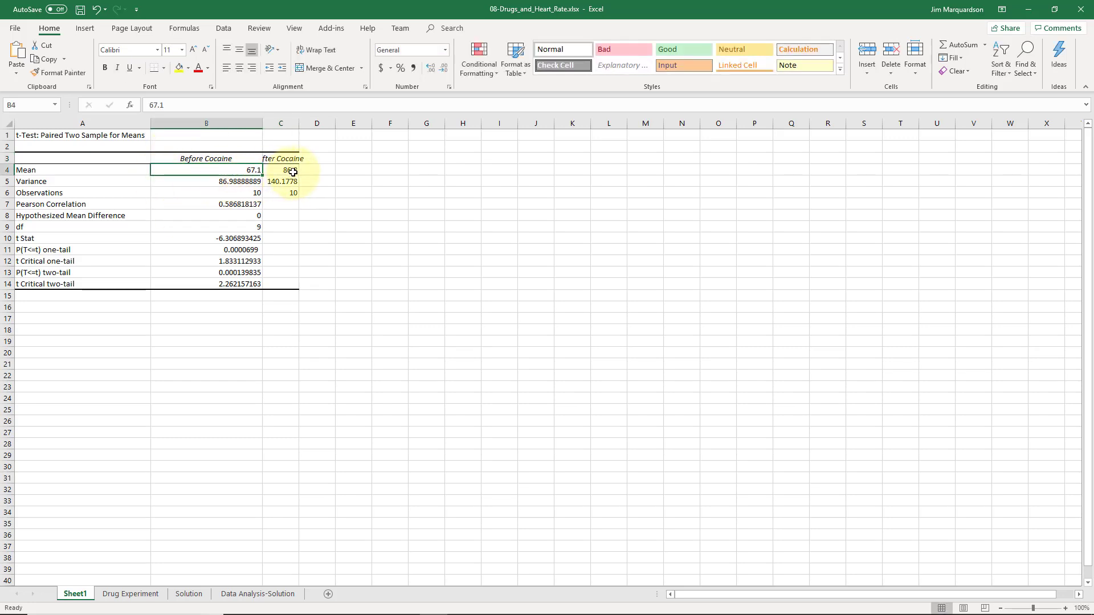
Compare the variances and observation counts of the before and after groups in rows 5 and 6 of the t-test output.
click(212, 182)
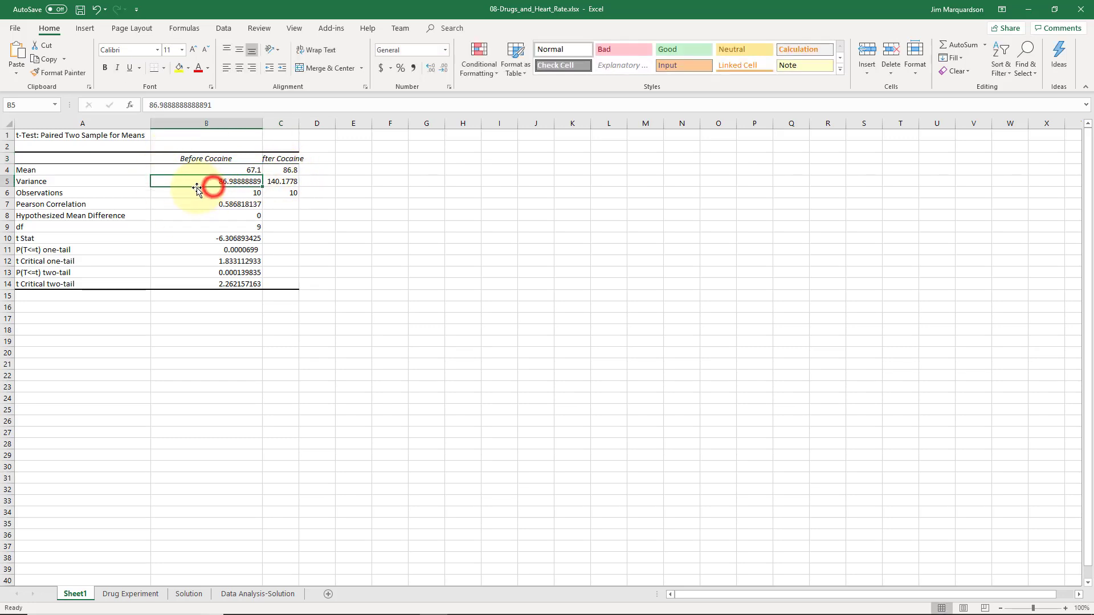
click(248, 183)
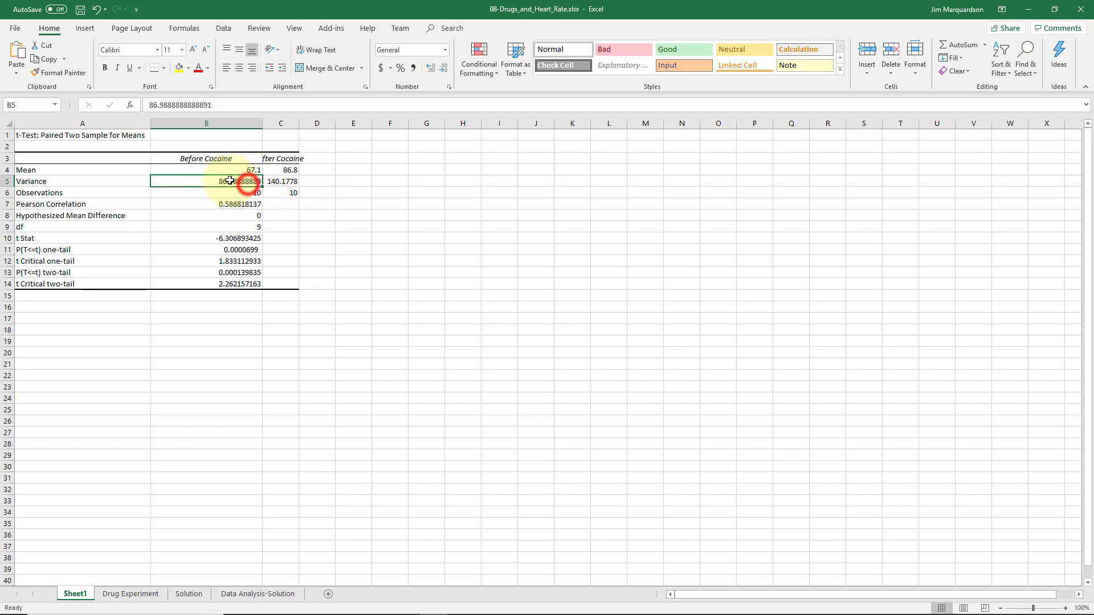
click(280, 181)
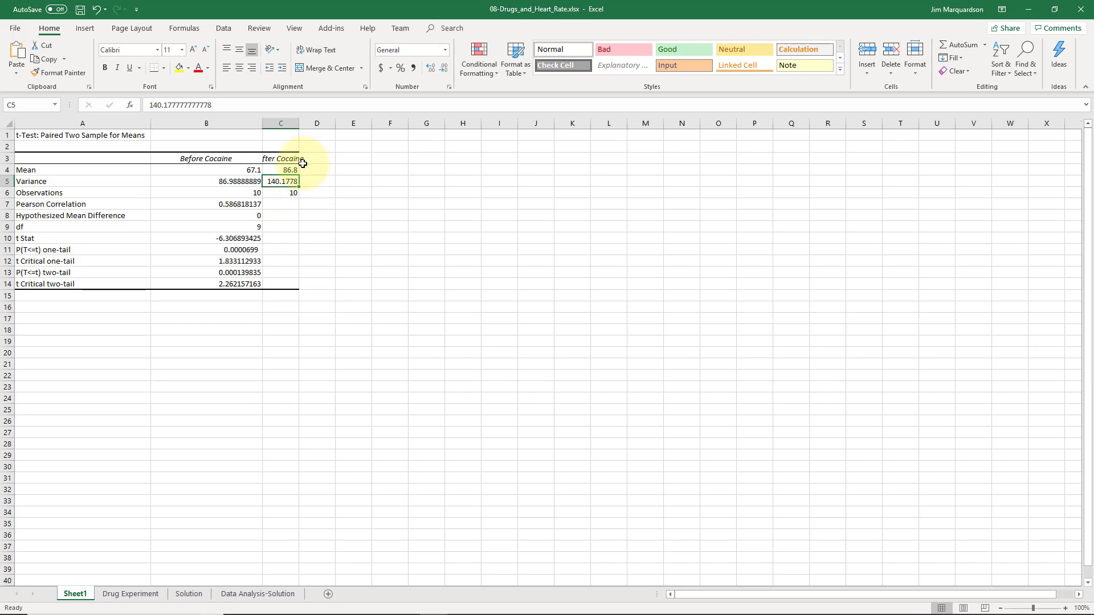
click(236, 192)
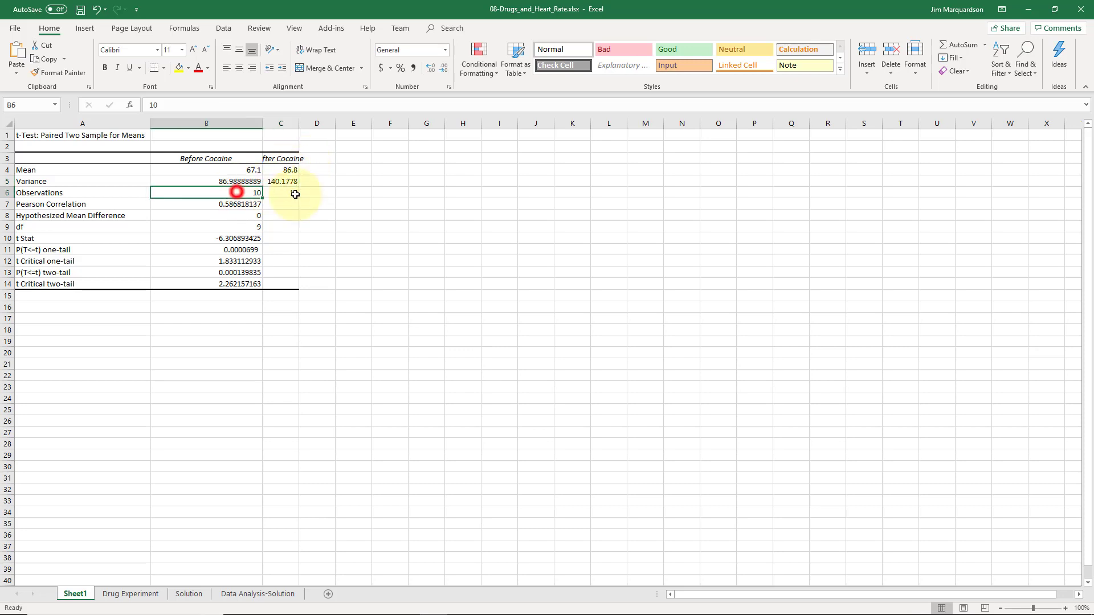
drag(295, 195, 295, 195)
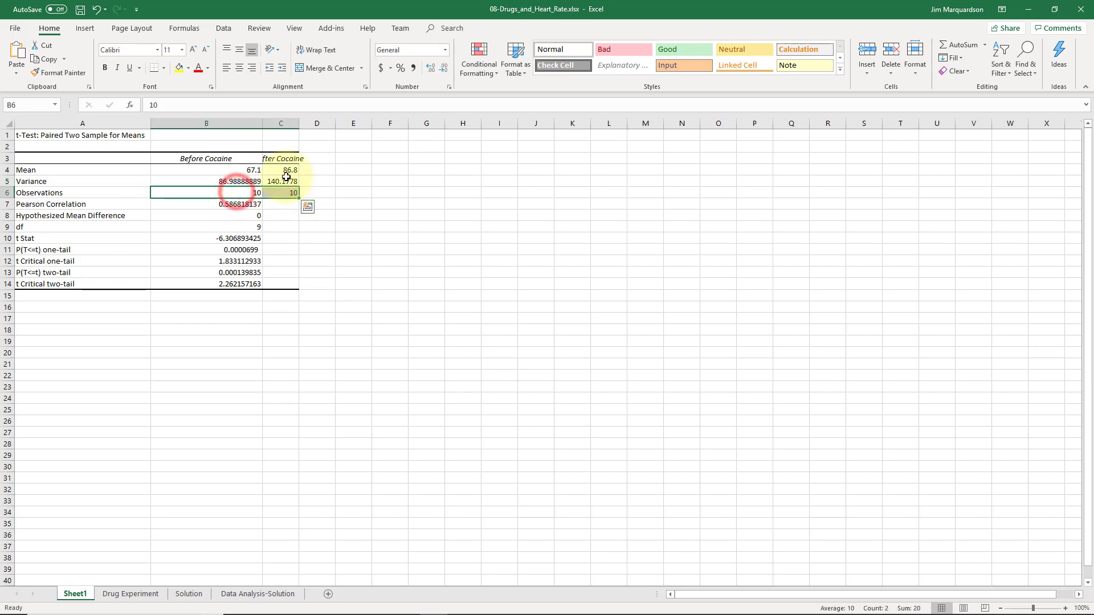
Reduce the Pearson Correlation in B7 of the t-test output to two displayed decimal places.
click(219, 206)
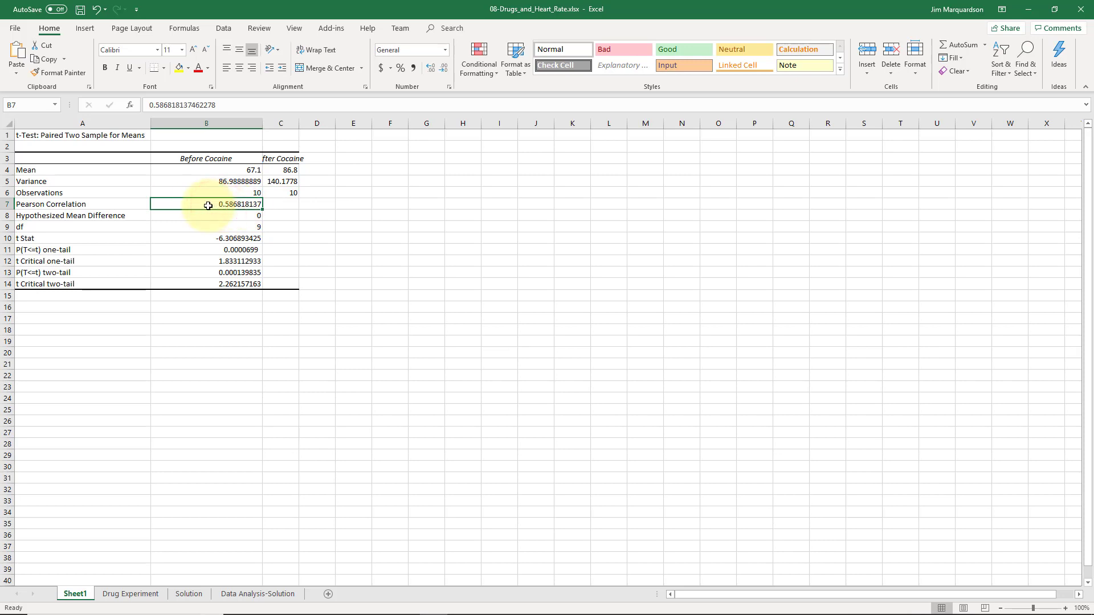
click(443, 71)
click(443, 71)
click(443, 70)
click(442, 71)
click(443, 70)
click(442, 70)
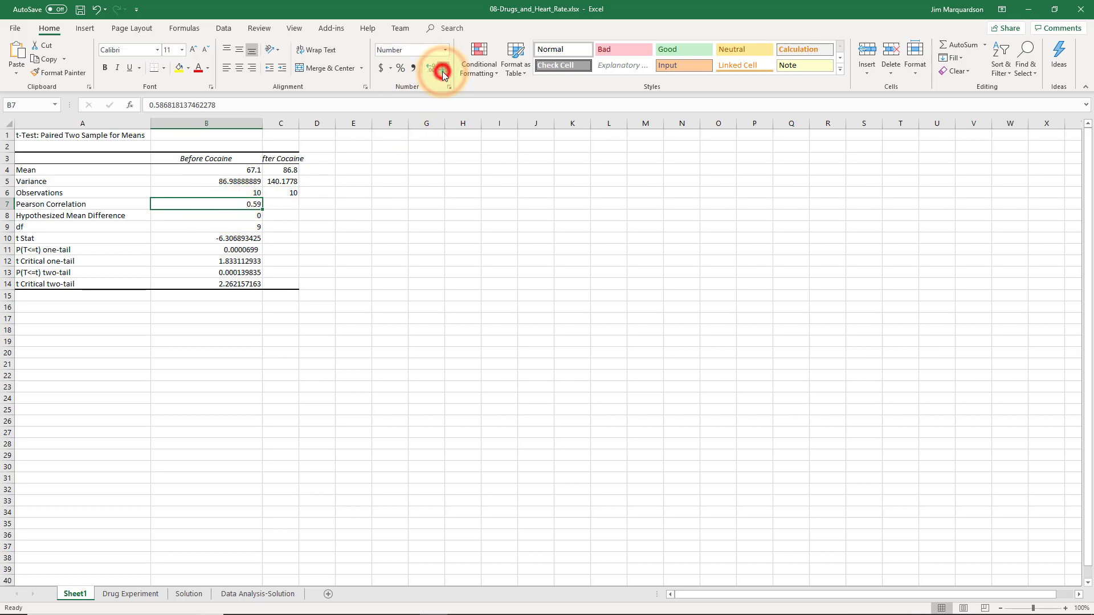
Examine the hypothesized mean difference, the t statistic and the one-tail p-value and critical value in the t-test output.
click(236, 238)
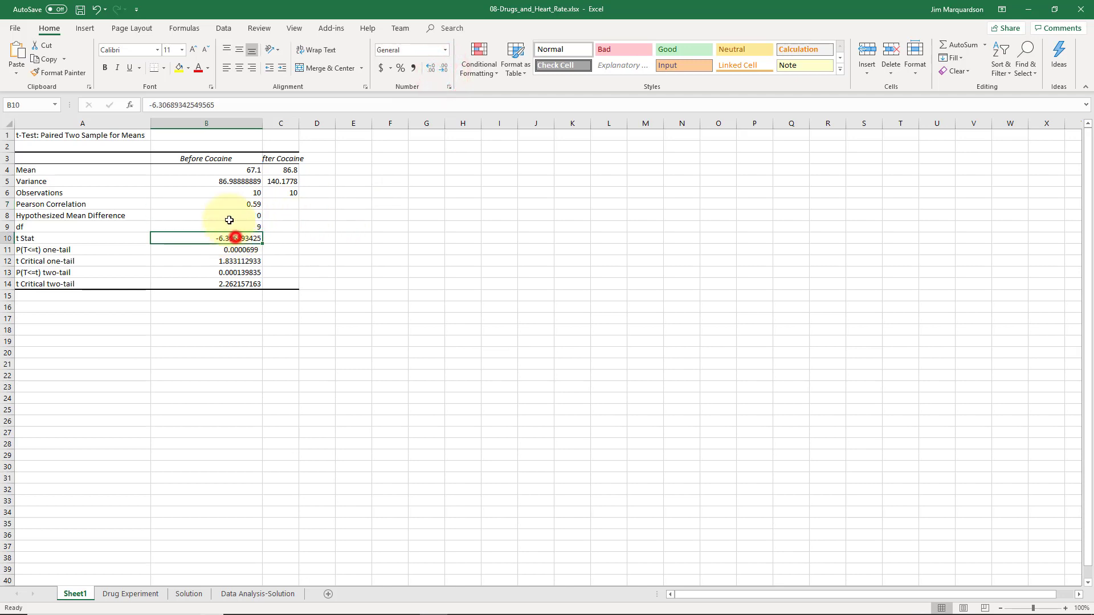
click(238, 227)
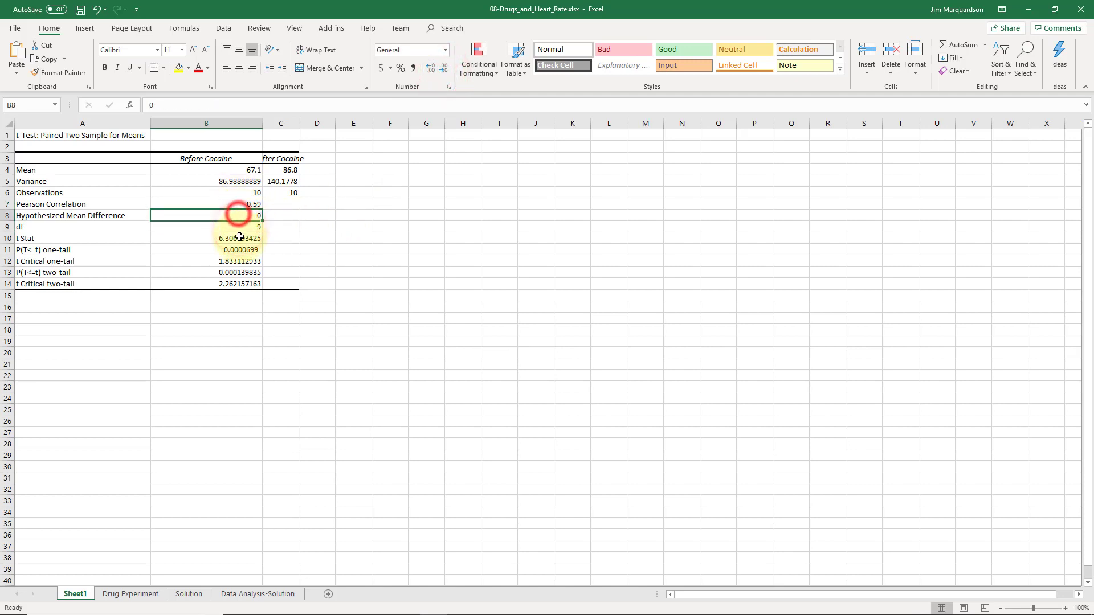
click(237, 238)
click(234, 250)
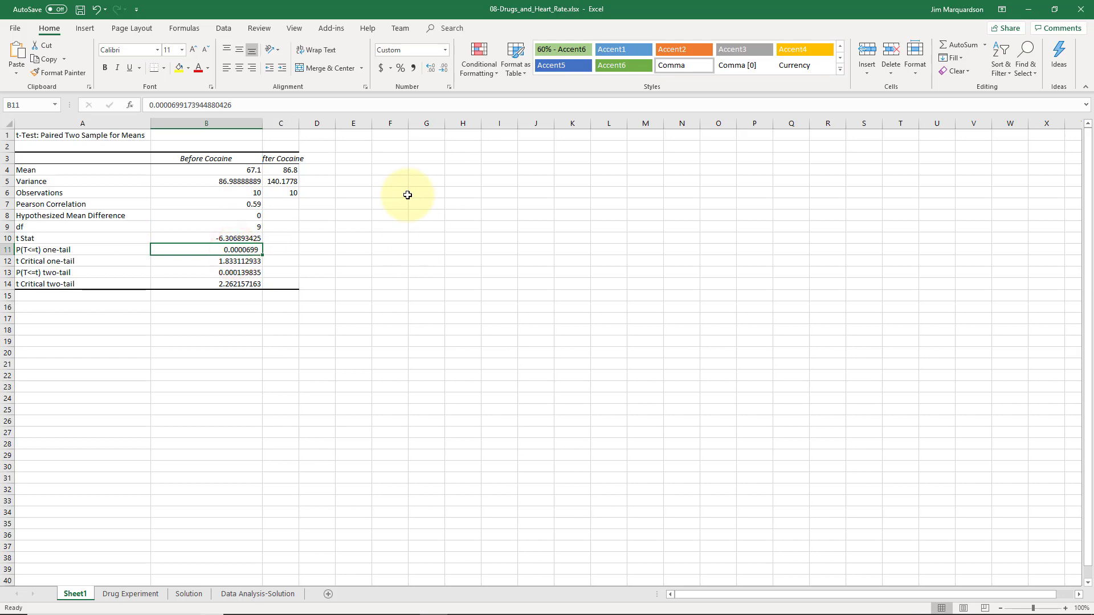
key(Left)
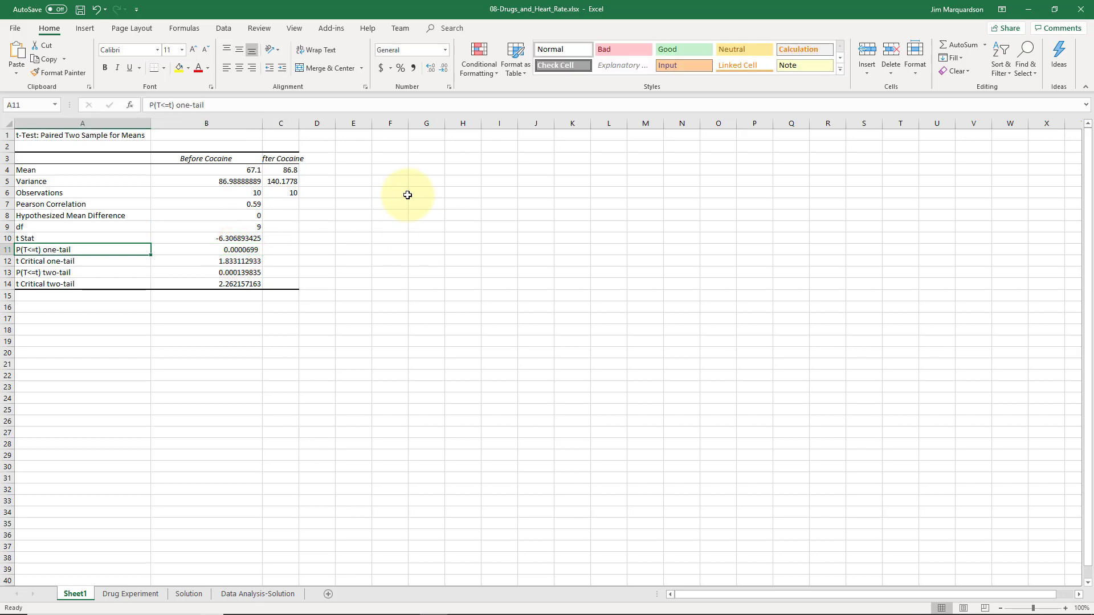
key(Right)
key(Left)
key(shift+Down)
key(shift+Right)
Examine the two-tail p-value and critical value in A13:B14 of the t-test output.
key(Down)
key(Down)
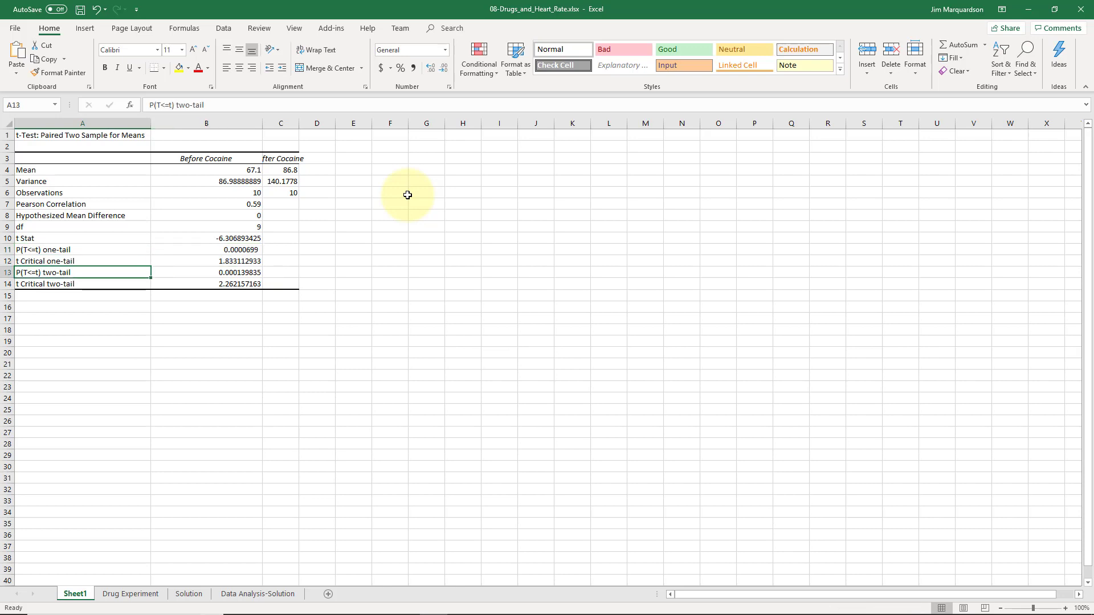
key(shift+Down)
key(shift+Right)
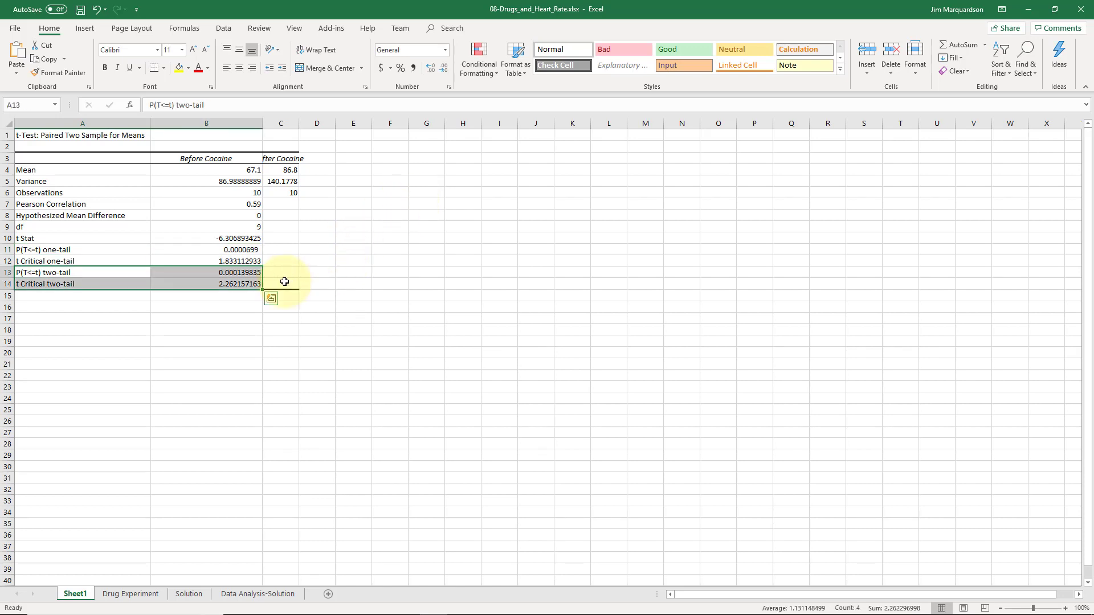
click(246, 284)
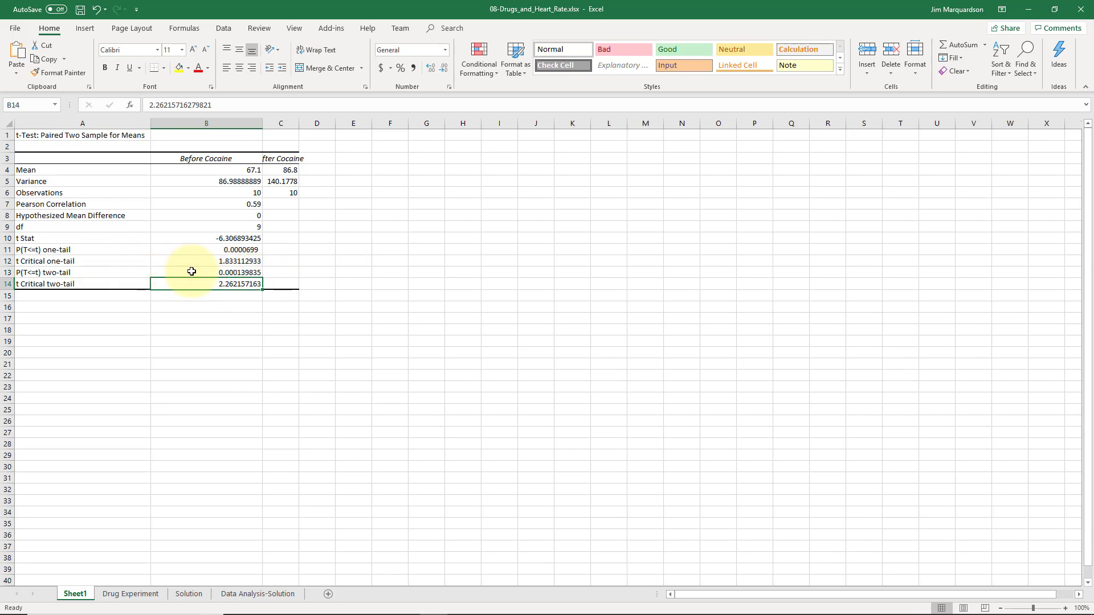
Review the one-tail p-value in B11, the rows above it up to the hypothesized mean difference, and the output's title in A1.
click(193, 248)
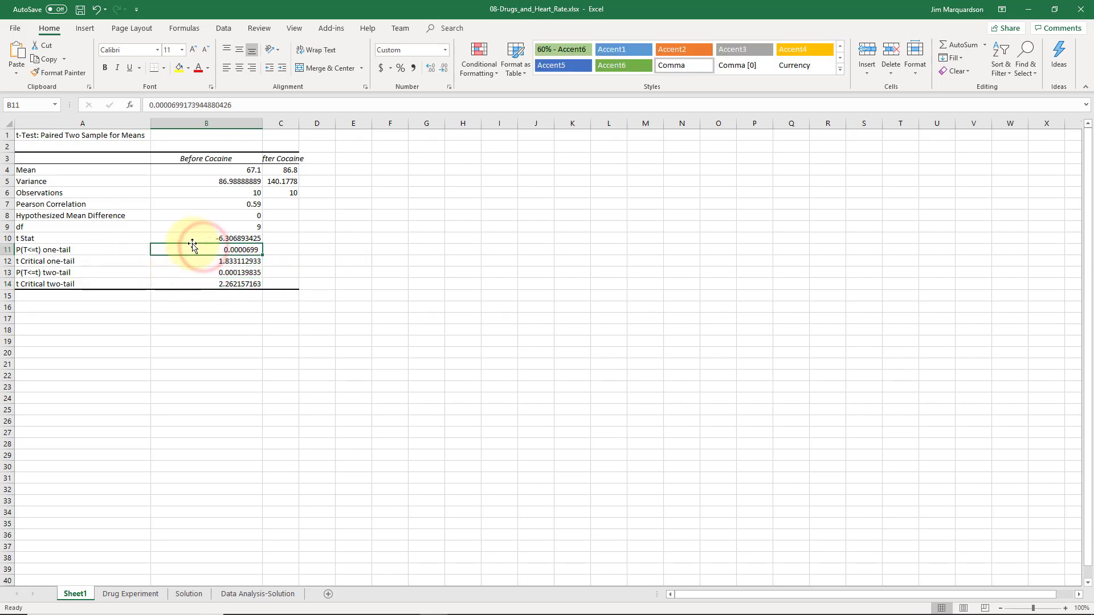
key(Up)
key(Up)
key(Up)
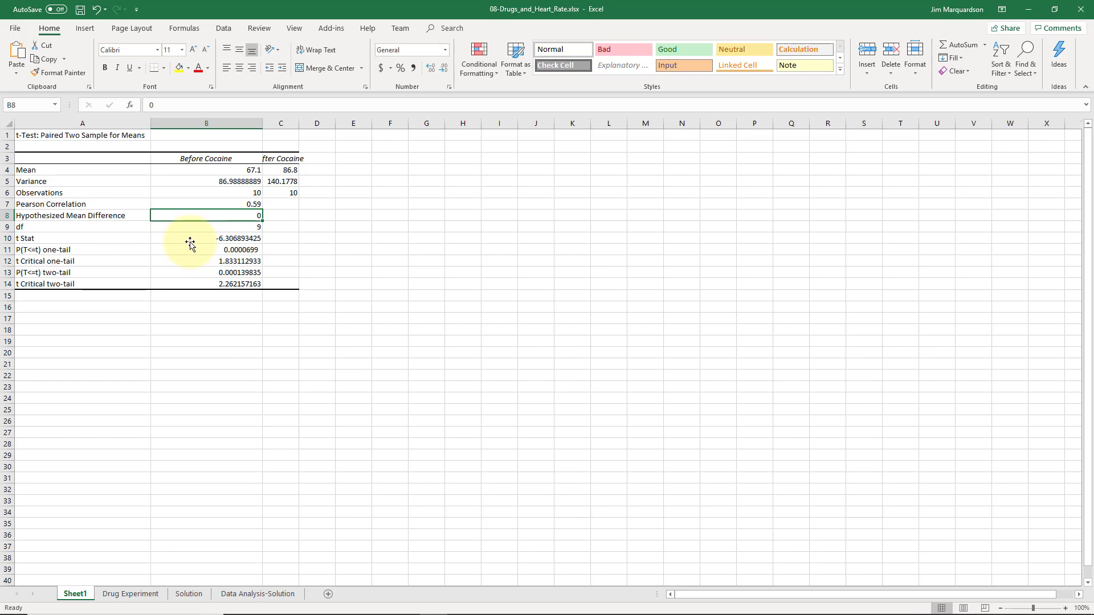
click(87, 147)
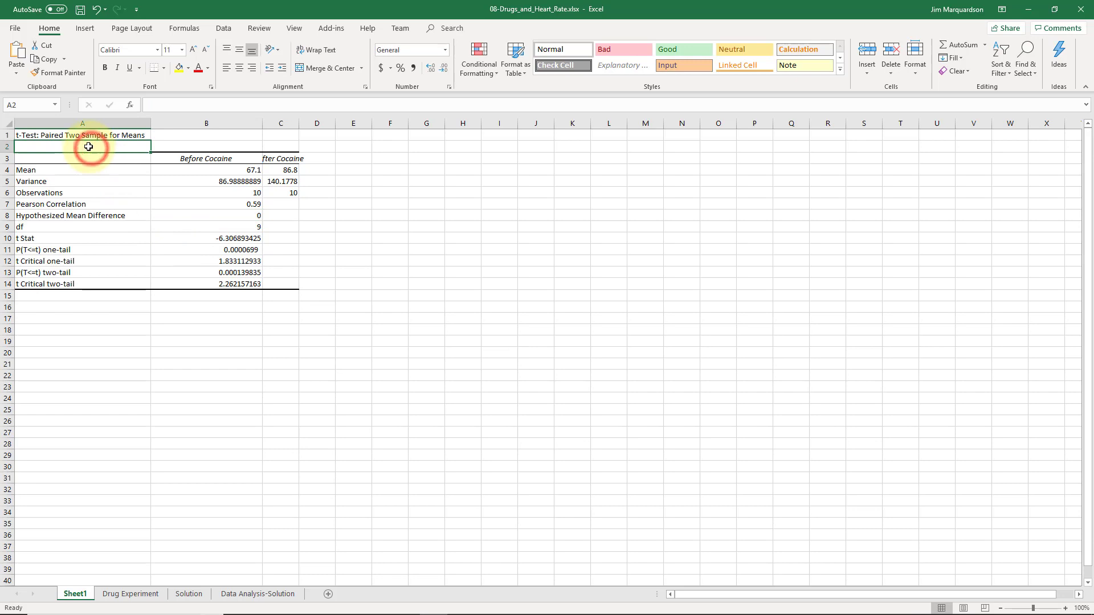
key(Up)
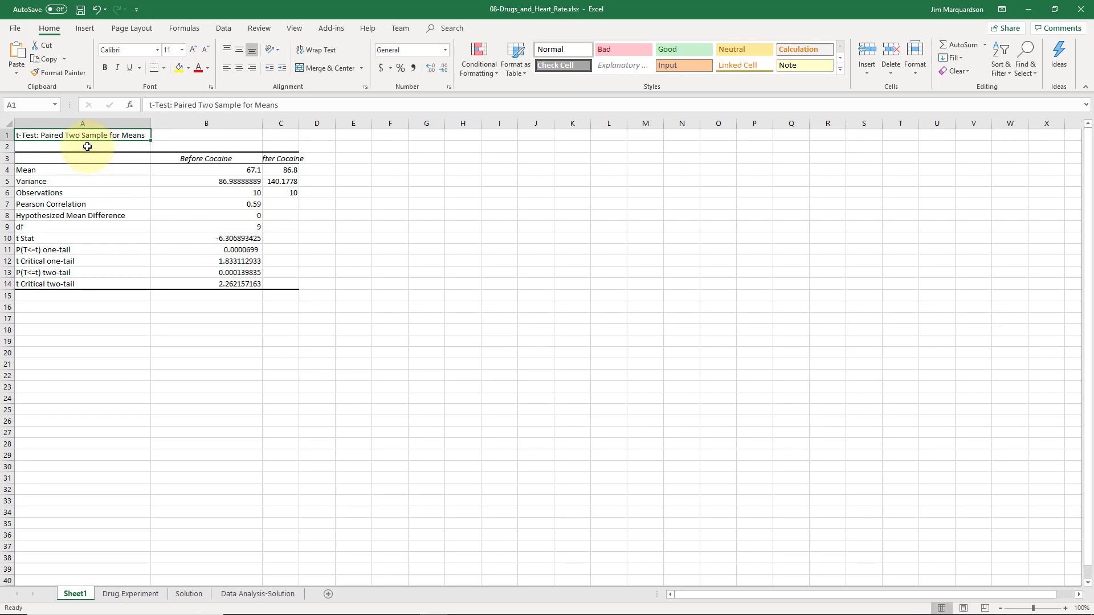